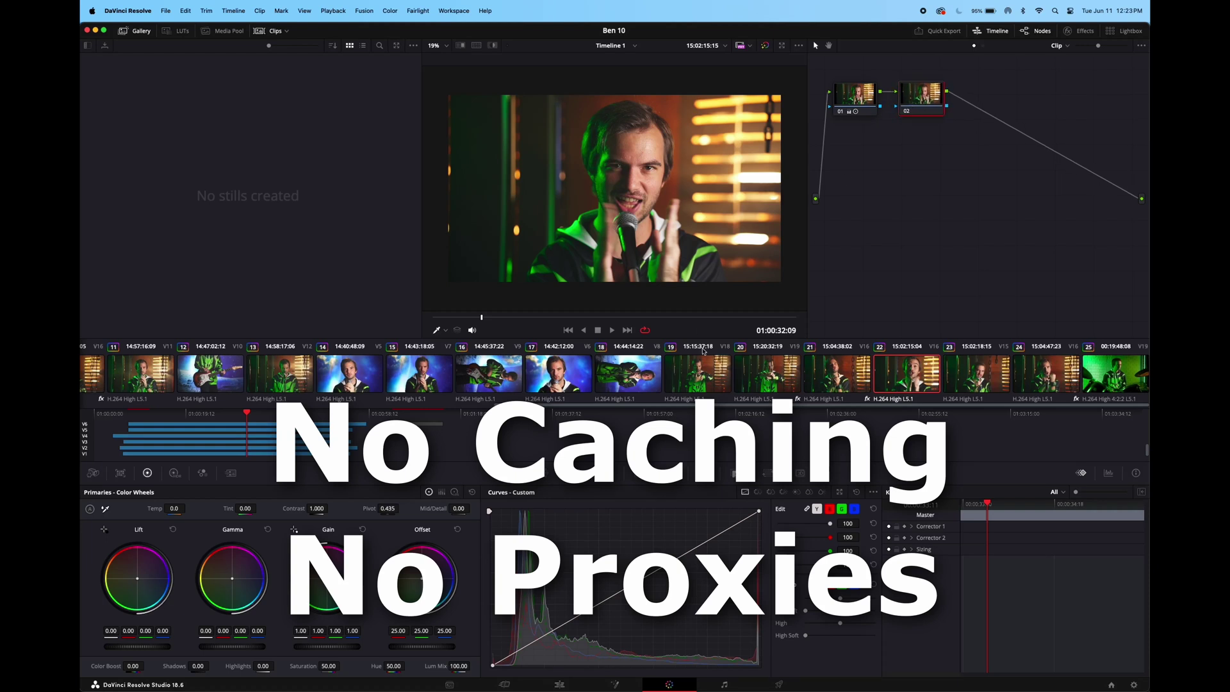
- Qualify the skin tones with the HSL eyedropper and check the qualifier matte
click(571, 473)
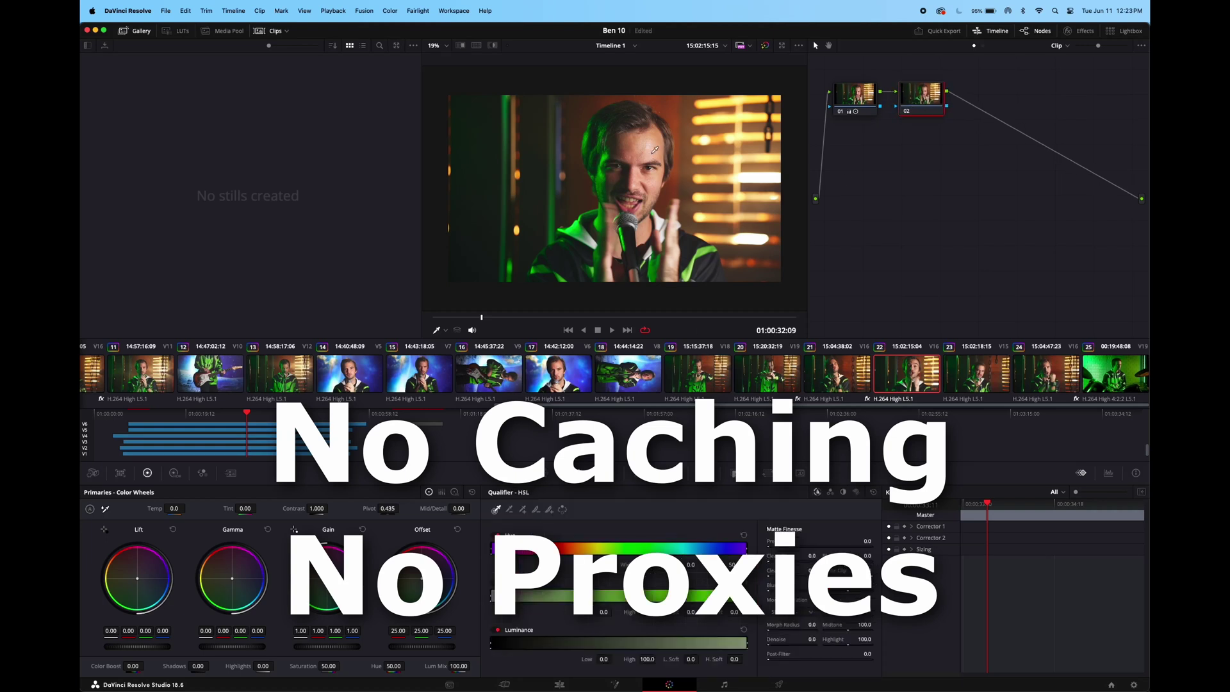
drag(646, 149, 638, 157)
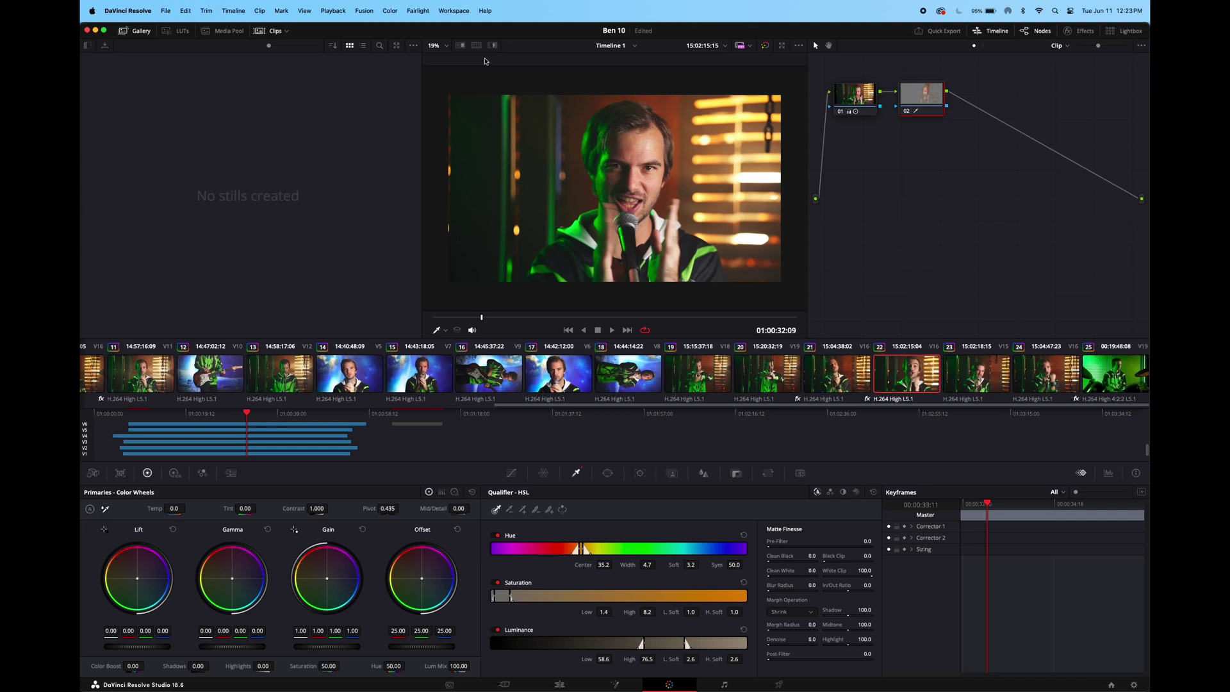
click(491, 46)
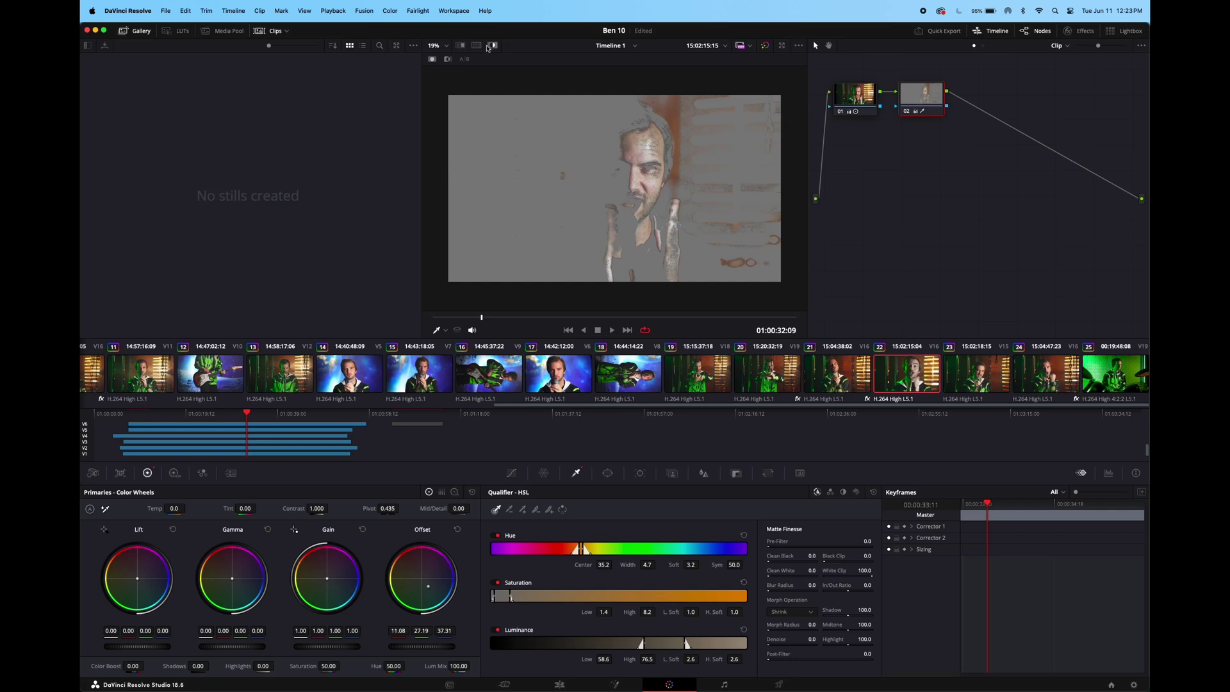
click(491, 46)
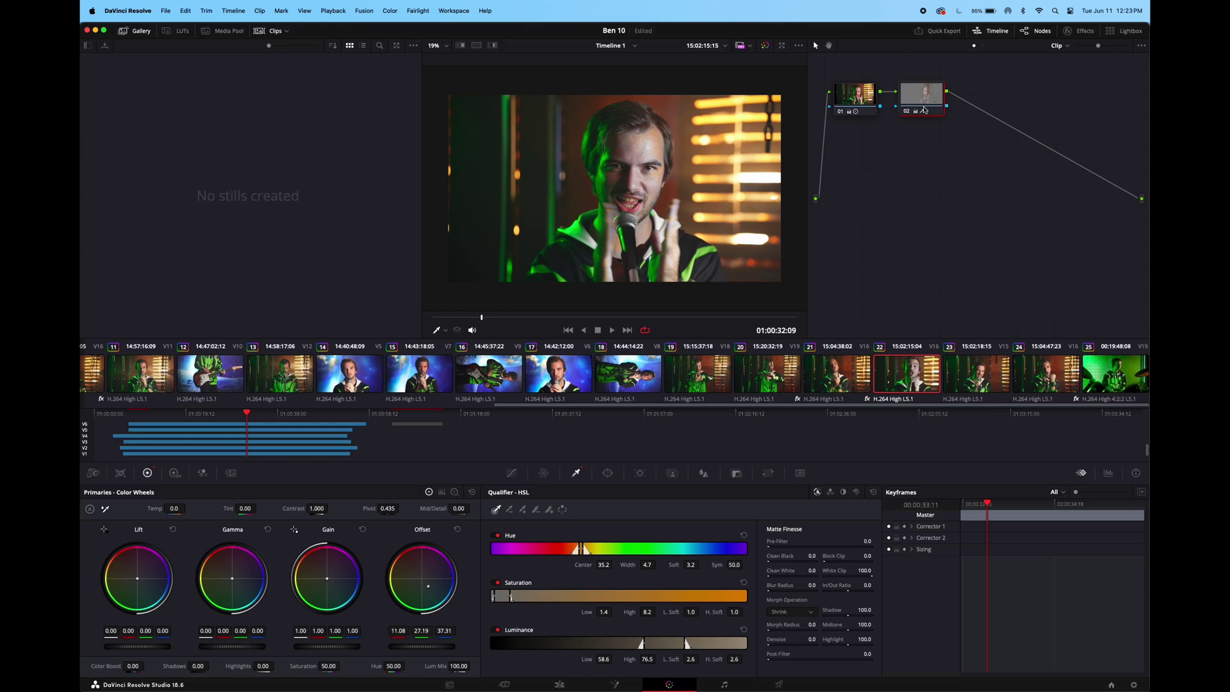
- Add serial node 03 for the green light, check its matte, and play back the grade
key(alt+s)
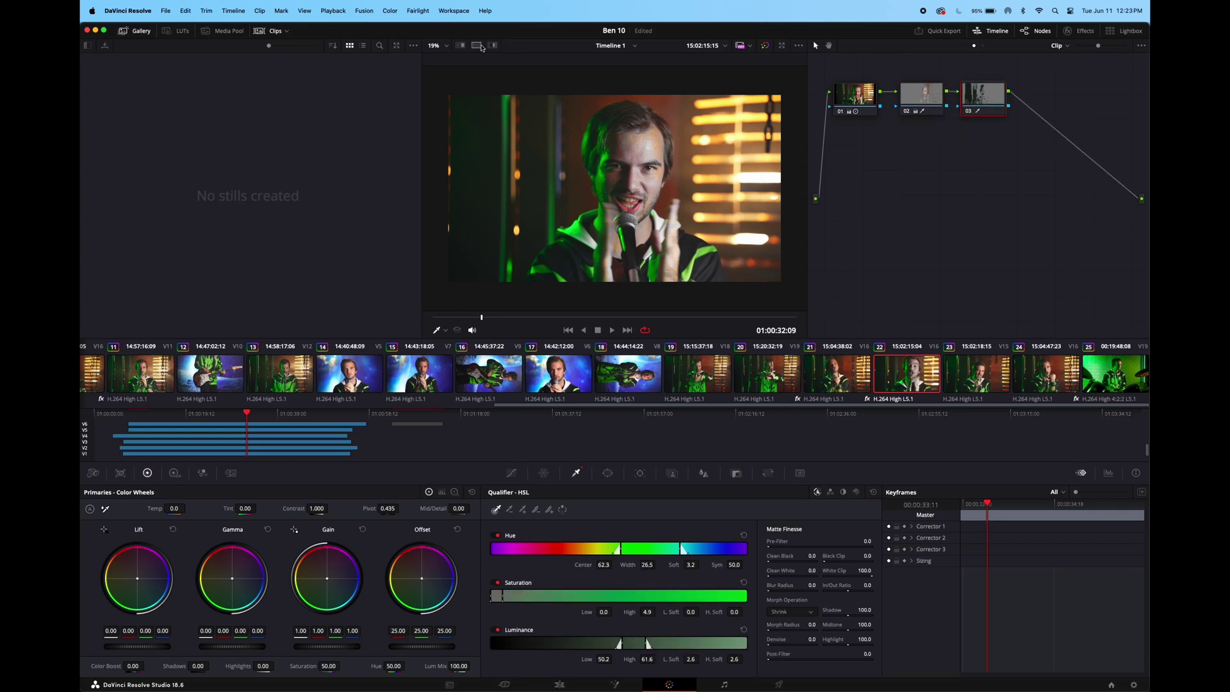
click(491, 46)
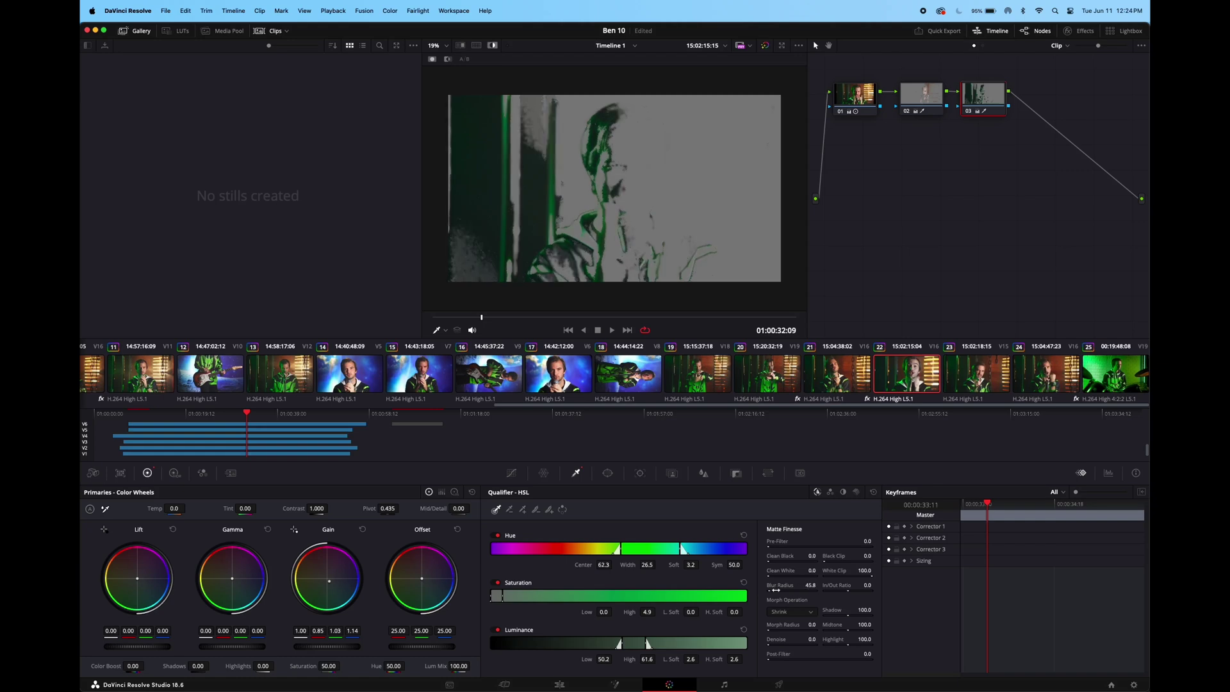
click(493, 46)
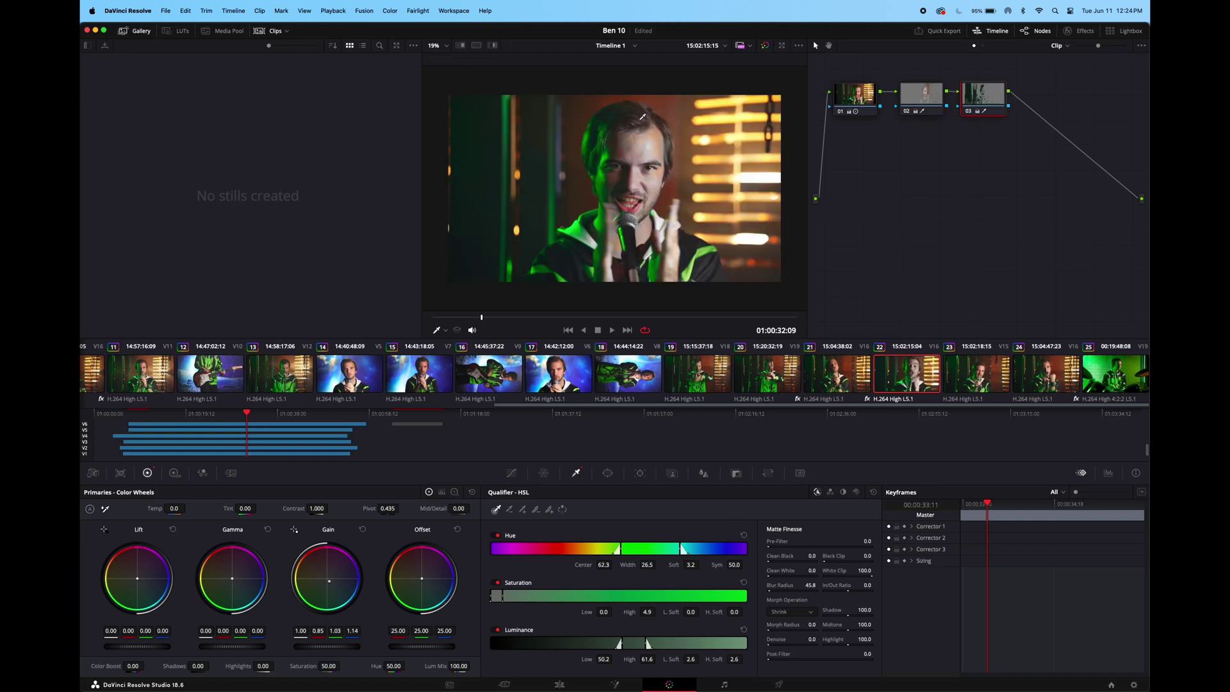
key(space)
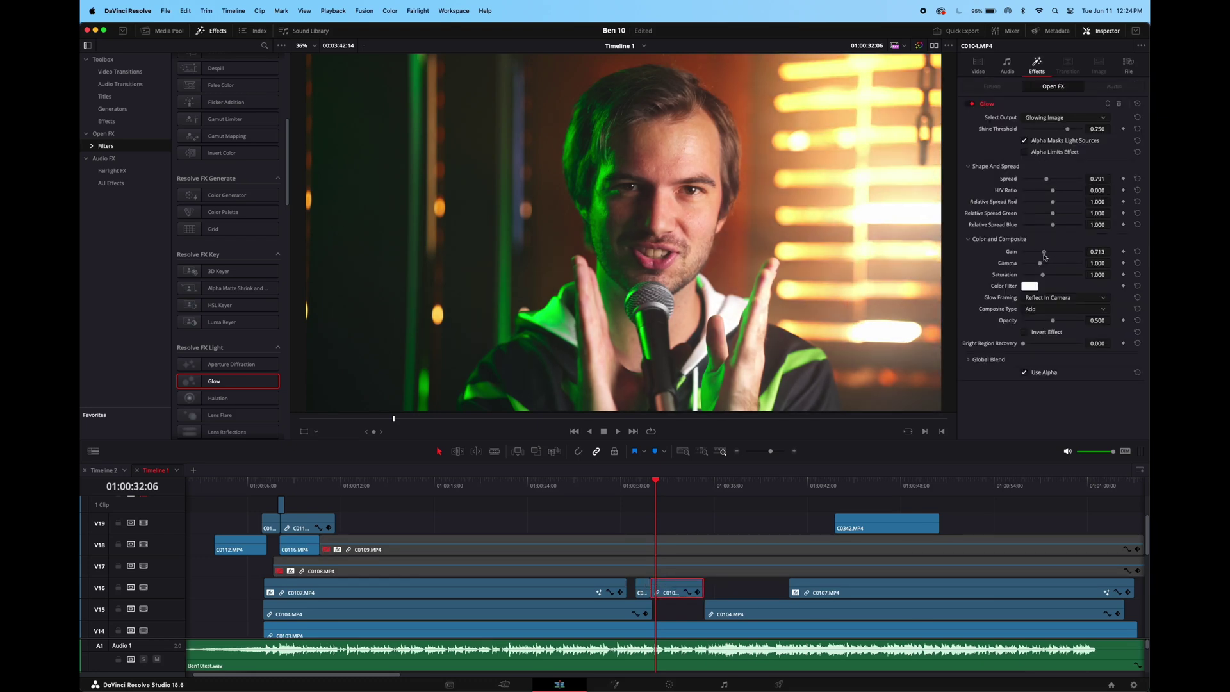
- Raise the Glow Gain to 0.713 and play back from about 01:00:32 to review it
drag(1042, 257, 1049, 256)
key(space)
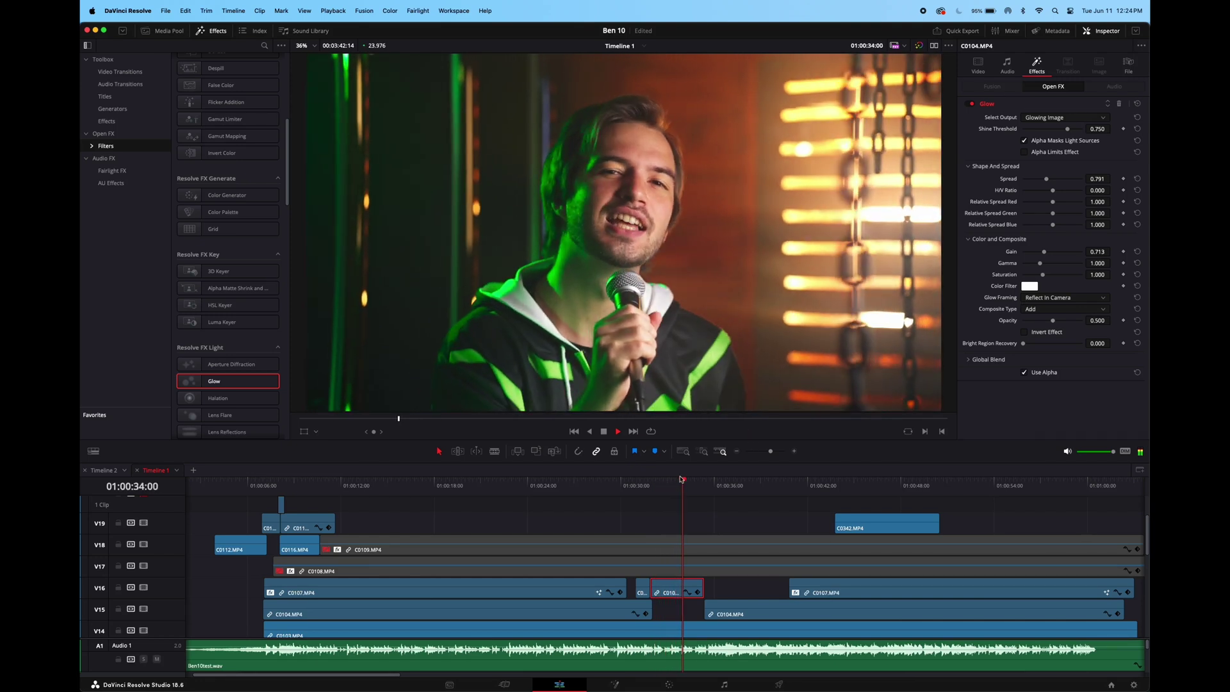
click(654, 488)
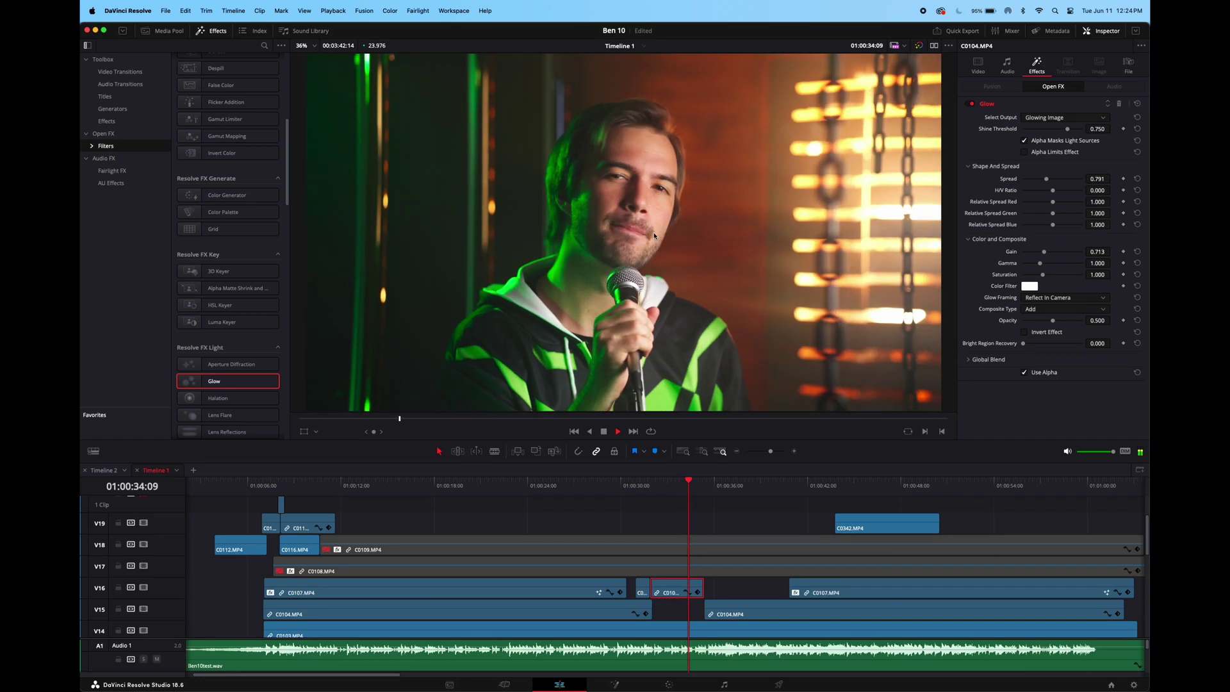
key(space)
- Apply Lens Flare and Lens Reflections to clip C010 on V16, previewing the flare
drag(269, 414, 676, 588)
click(654, 491)
key(space)
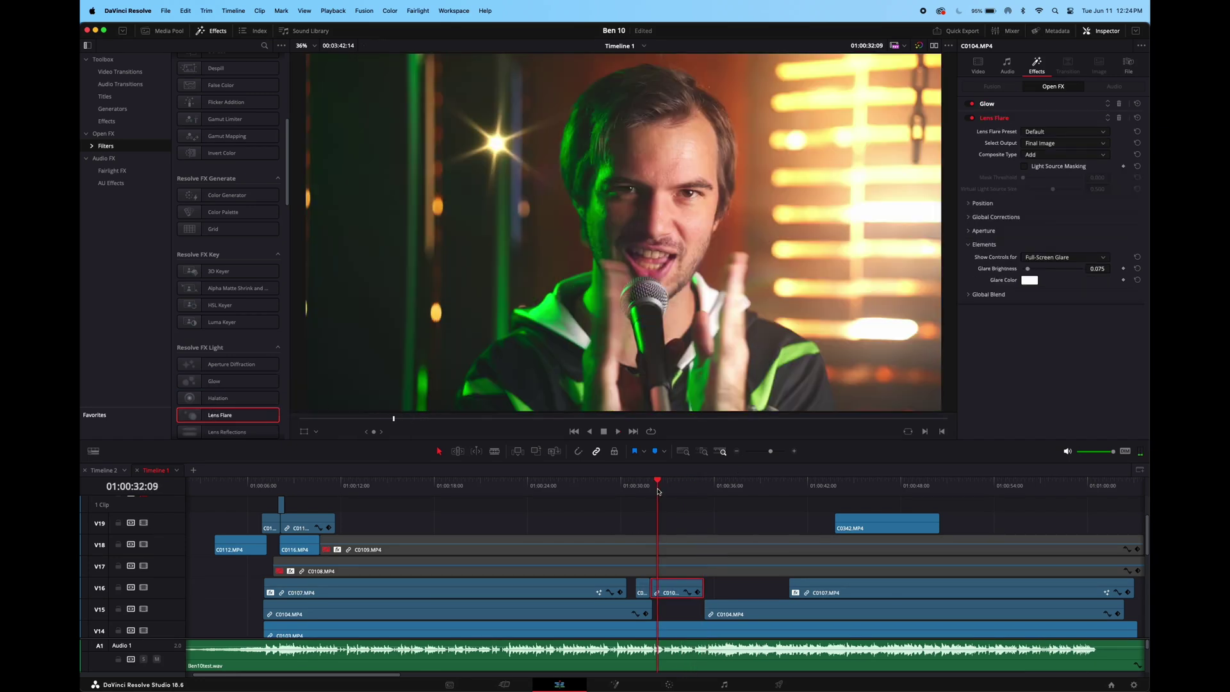
scroll(249, 392, down, 3)
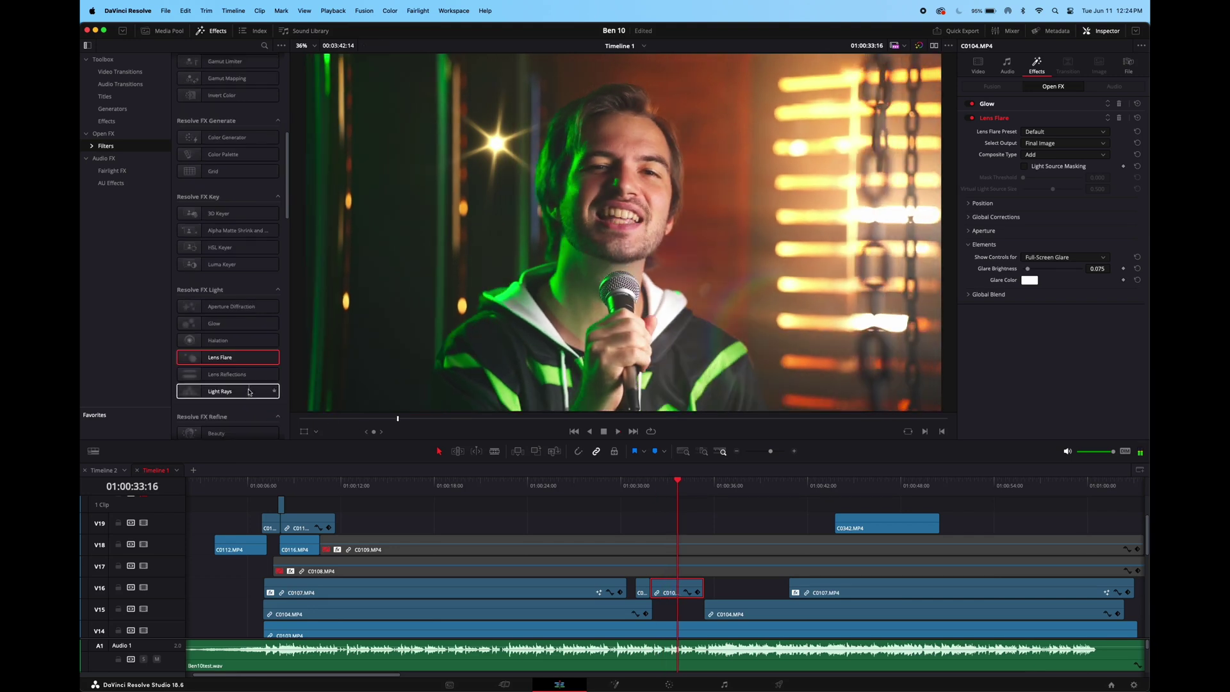
drag(223, 376, 670, 592)
- Review the lens reflections, then add Light Rays to clip C010 on V16 and preview it
click(653, 493)
key(space)
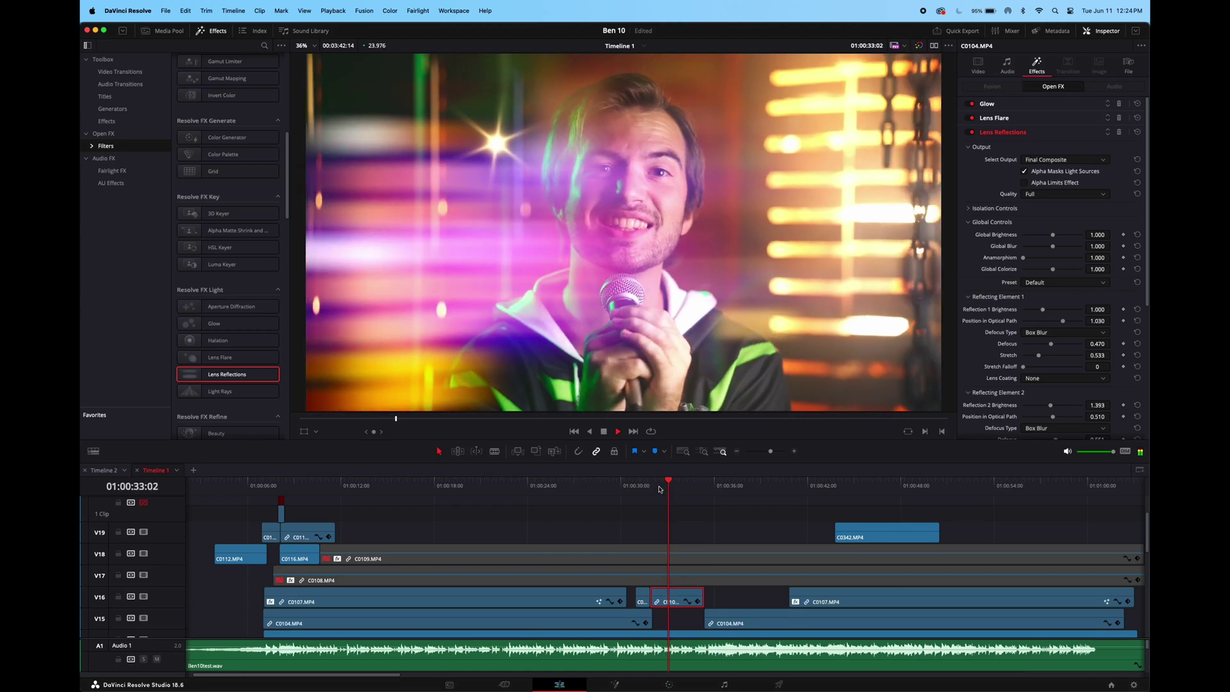
click(656, 485)
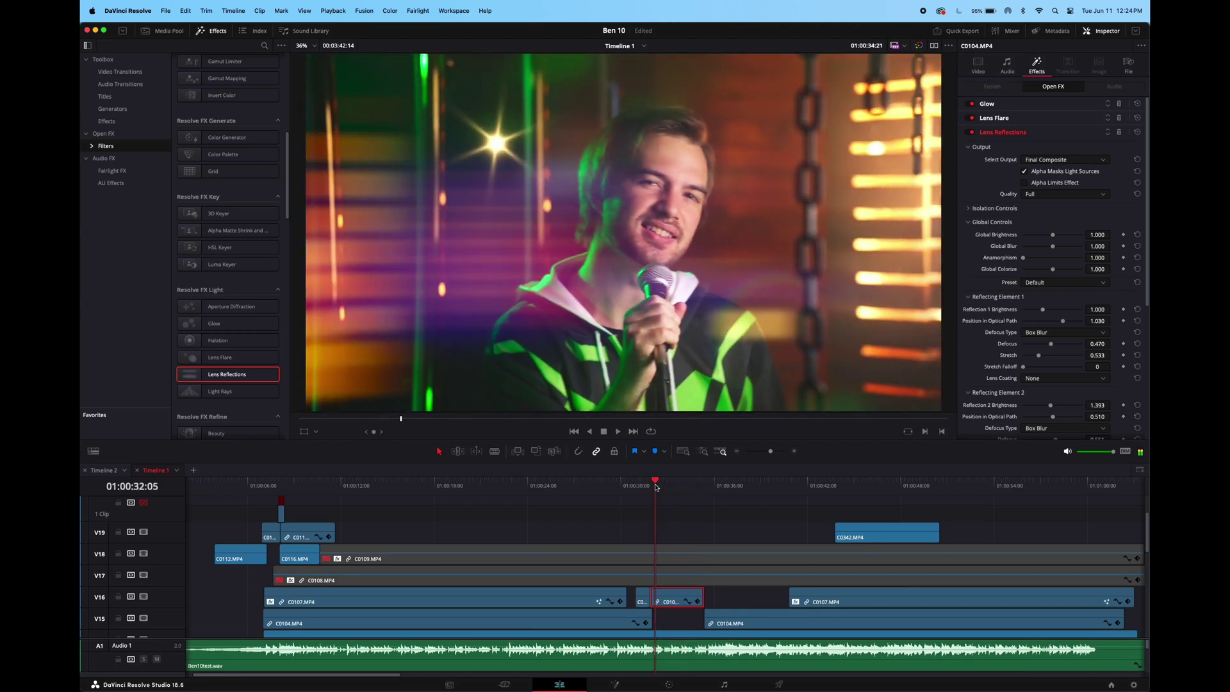
scroll(229, 340, down, 3)
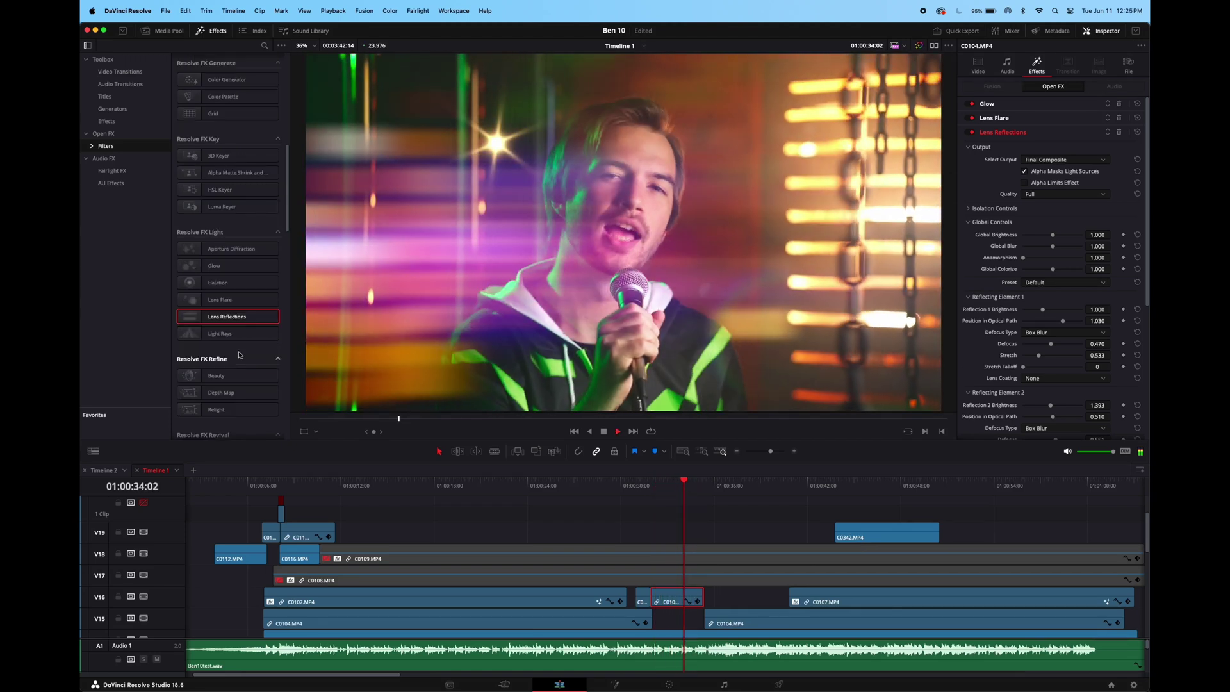
drag(228, 340, 673, 600)
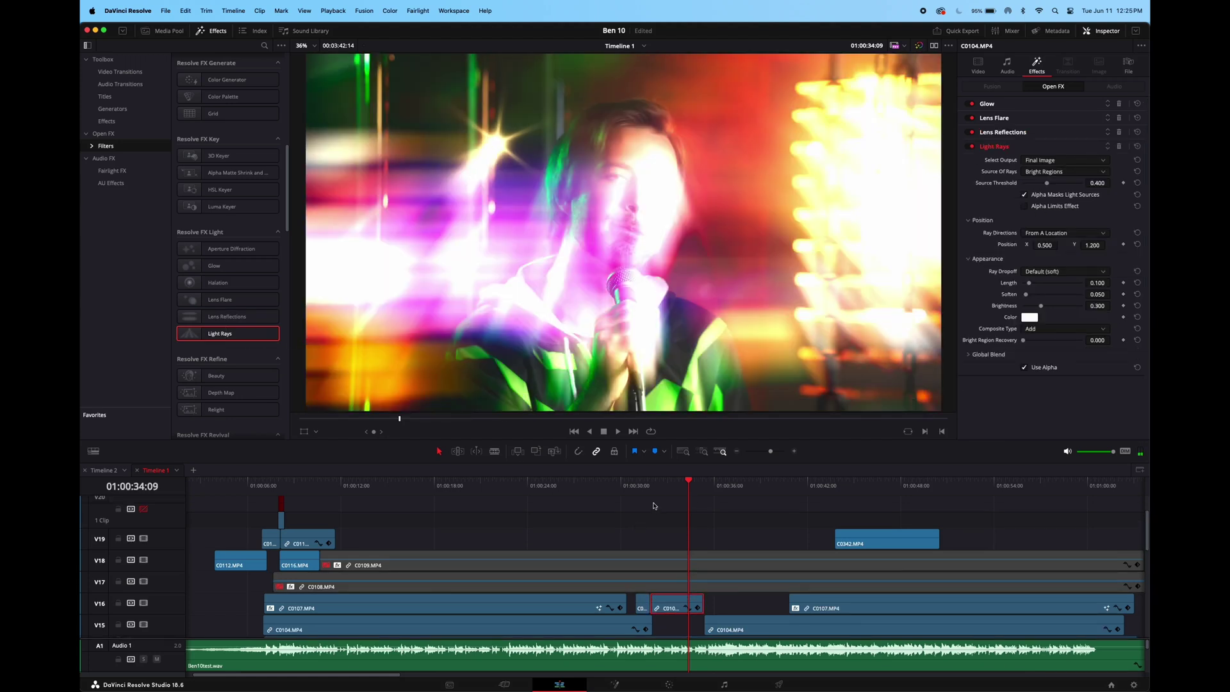
key(space)
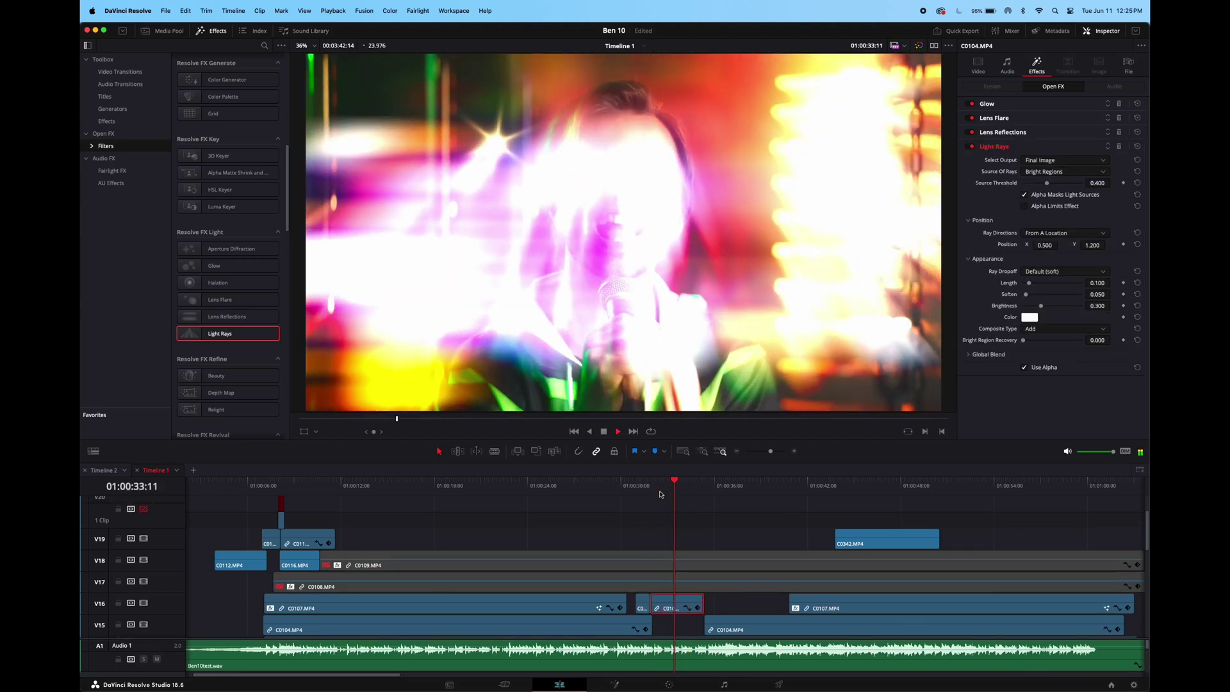
click(652, 488)
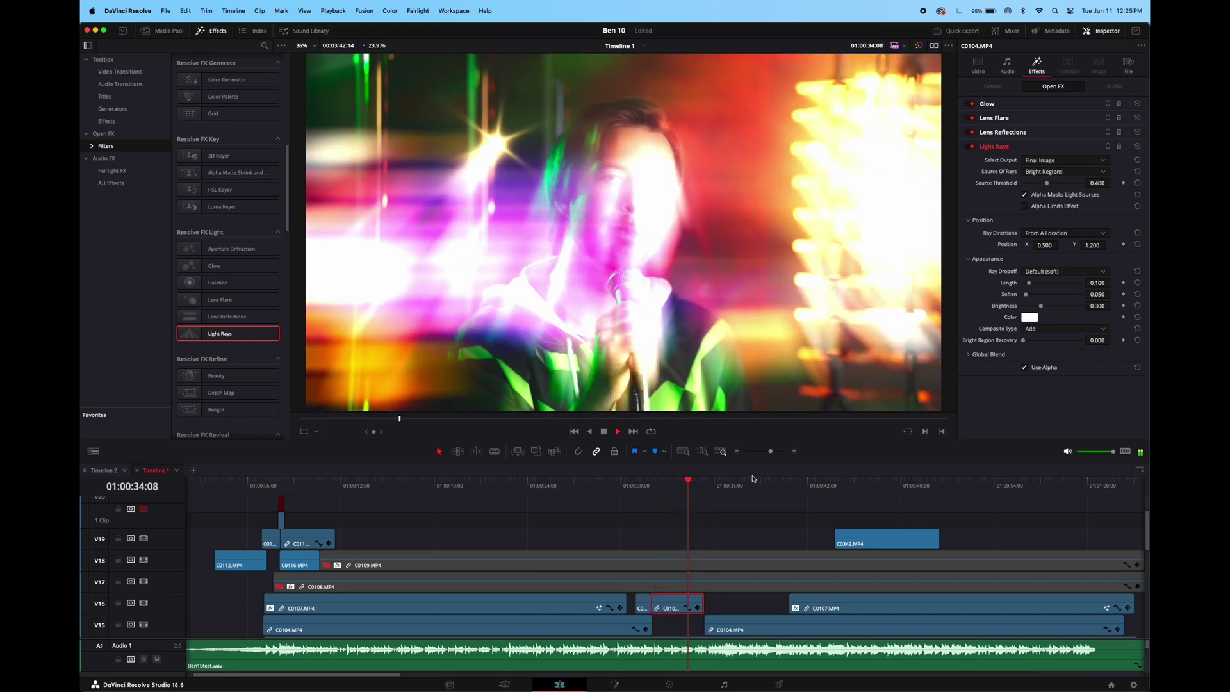
key(space)
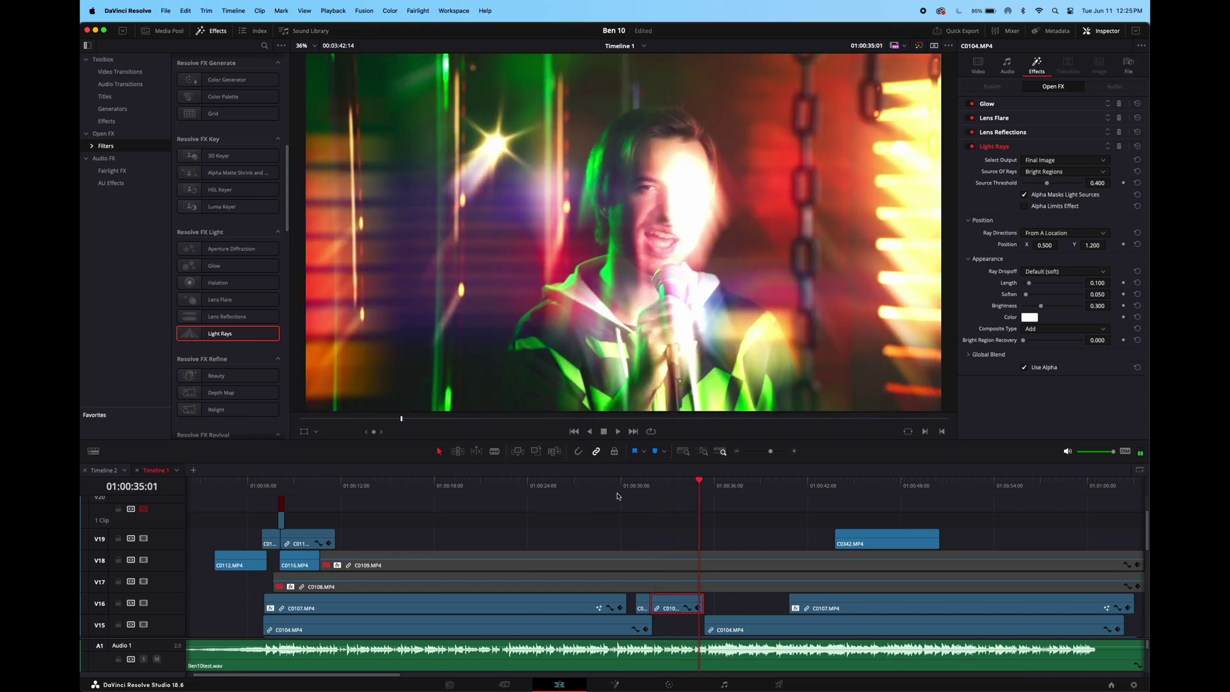
- Switch off Lens Reflections and replay the stacked light effects from about 01:00:32
click(654, 489)
key(space)
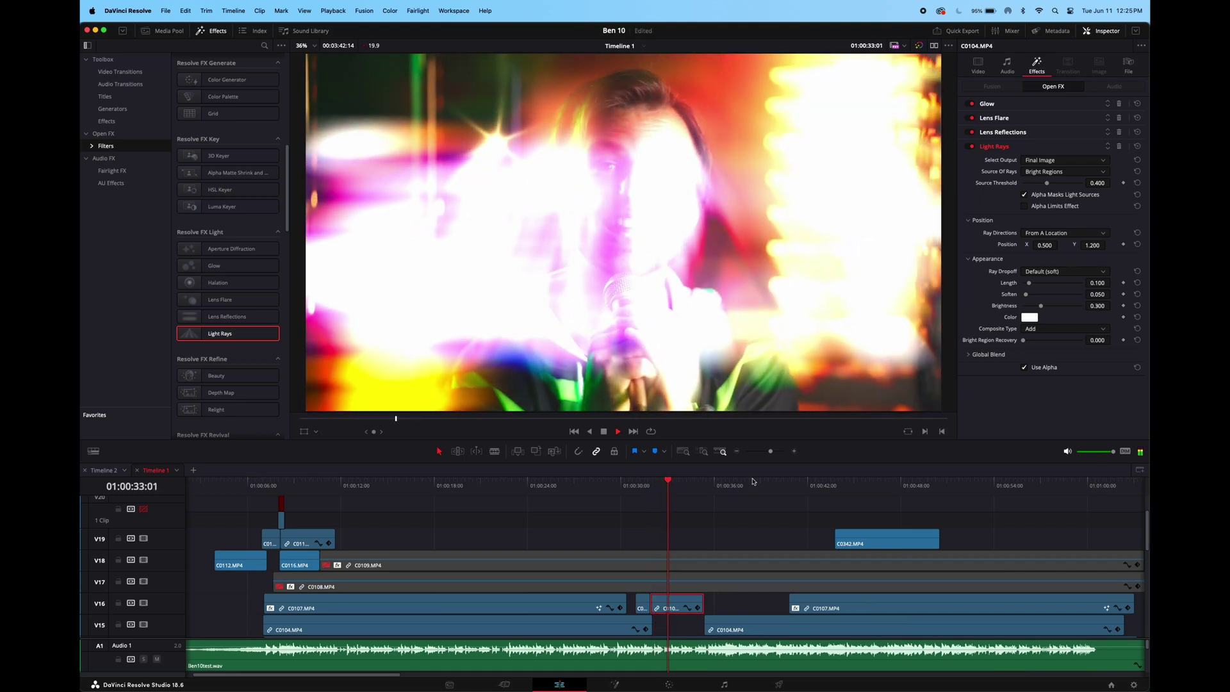
key(space)
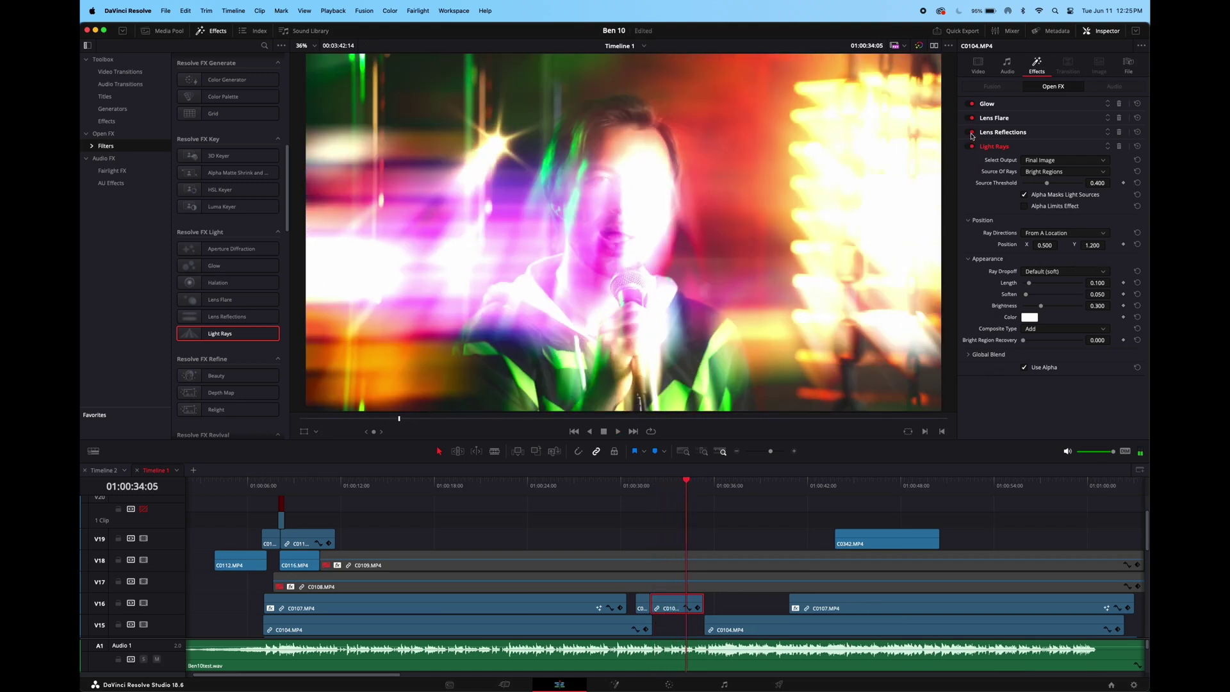
click(971, 132)
click(969, 117)
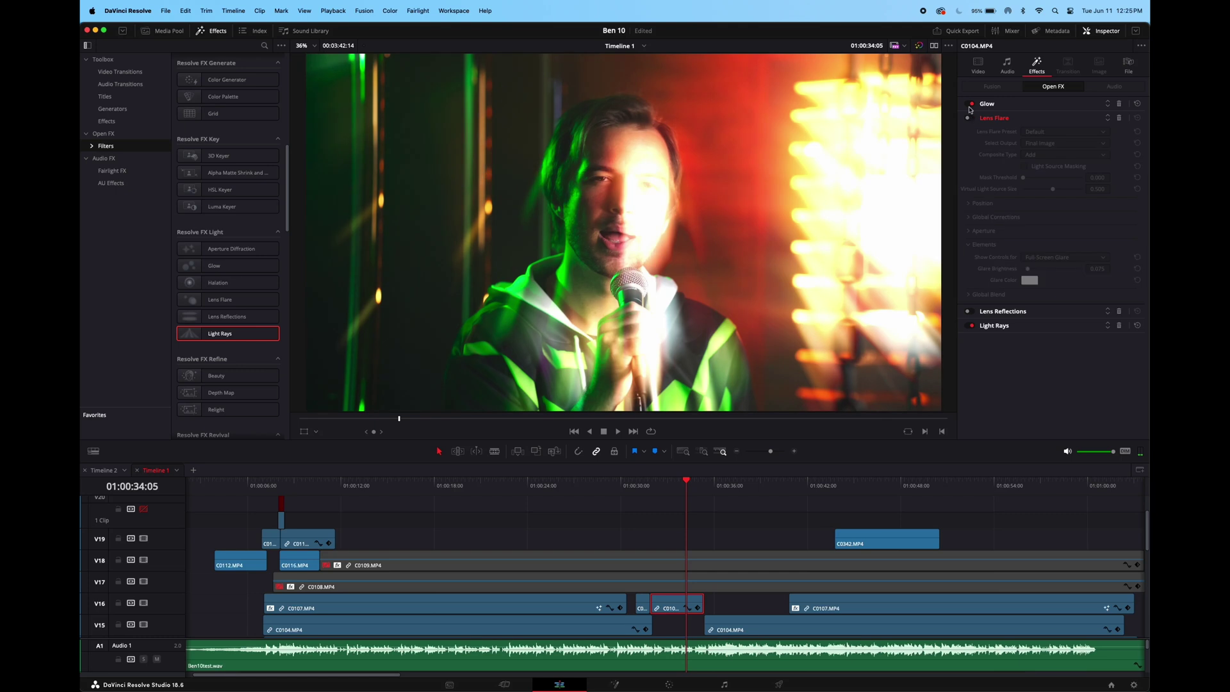
click(654, 489)
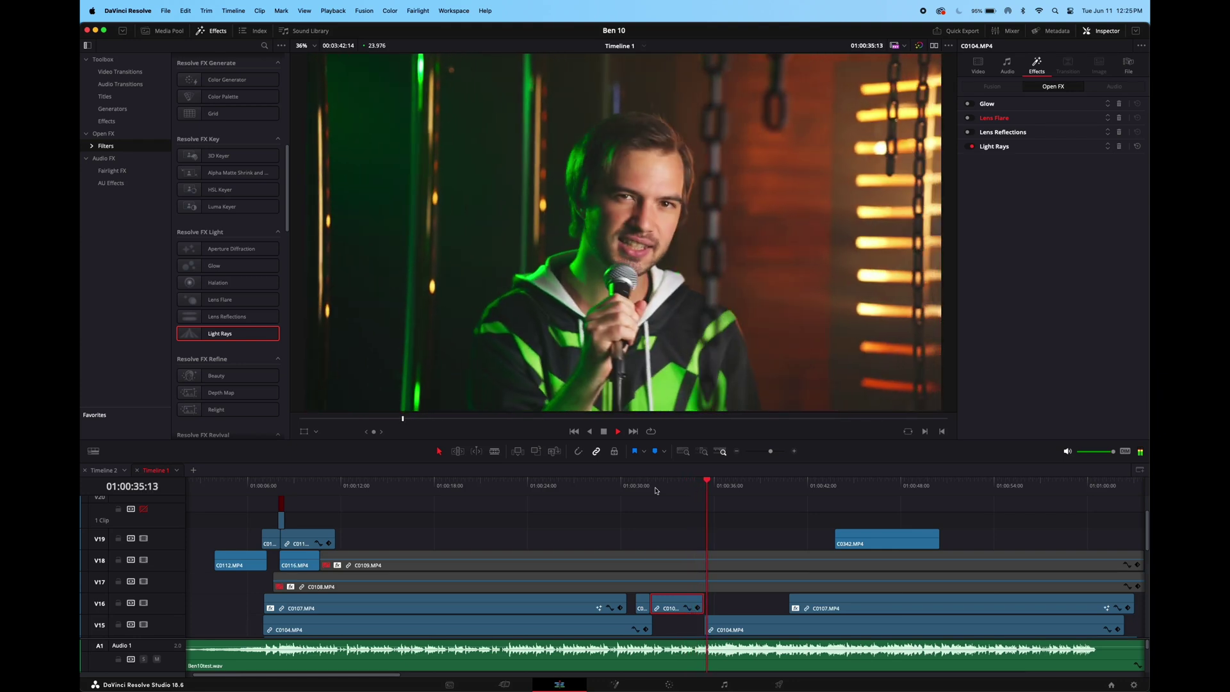
click(656, 490)
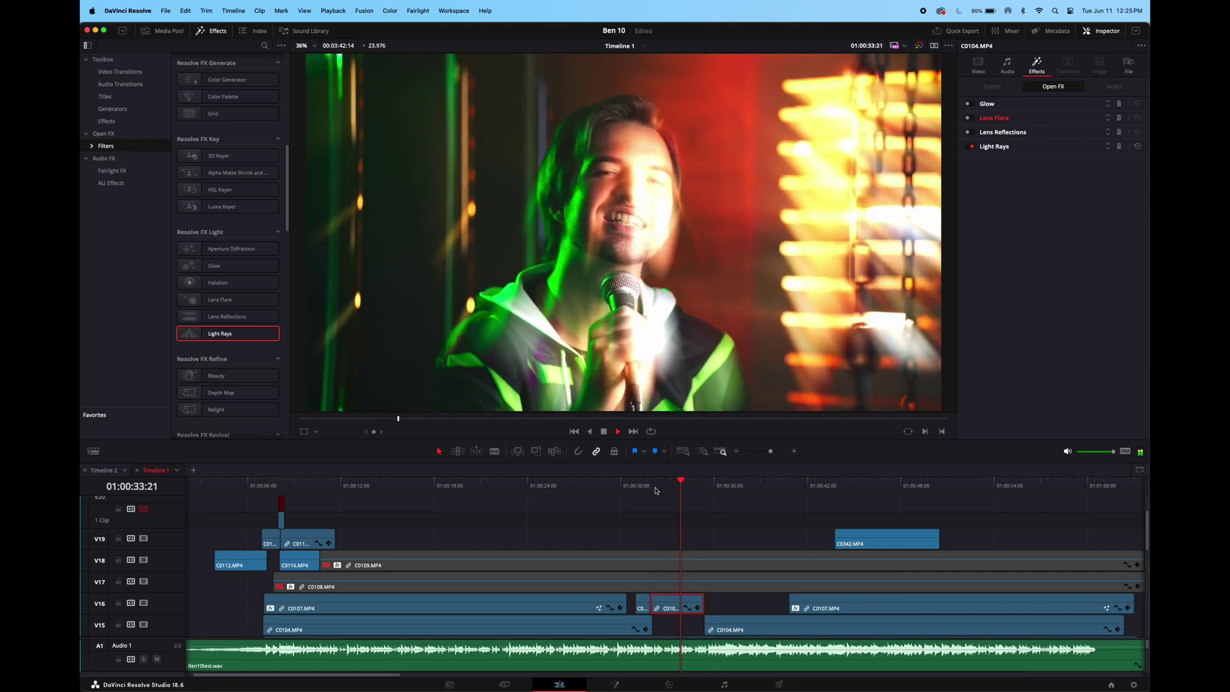
click(656, 491)
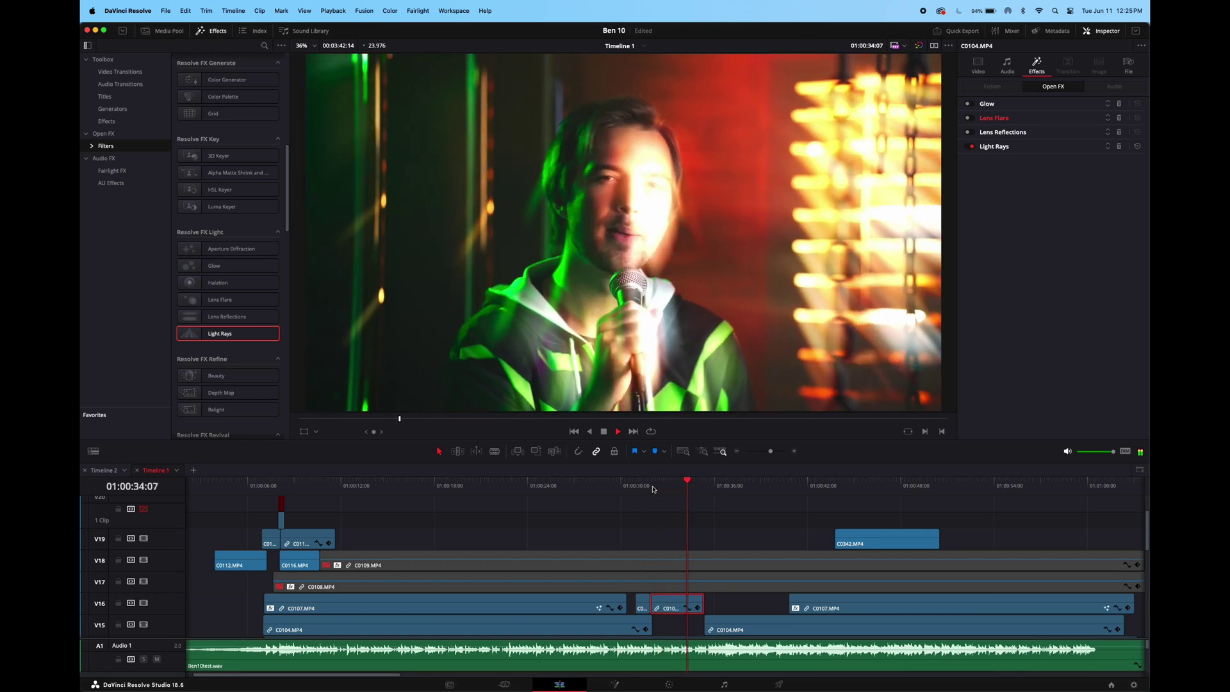
- Apply the Beauty effect to clip C0104.MP4 and return to 01:00:32:13
key(space)
scroll(235, 345, down, 4)
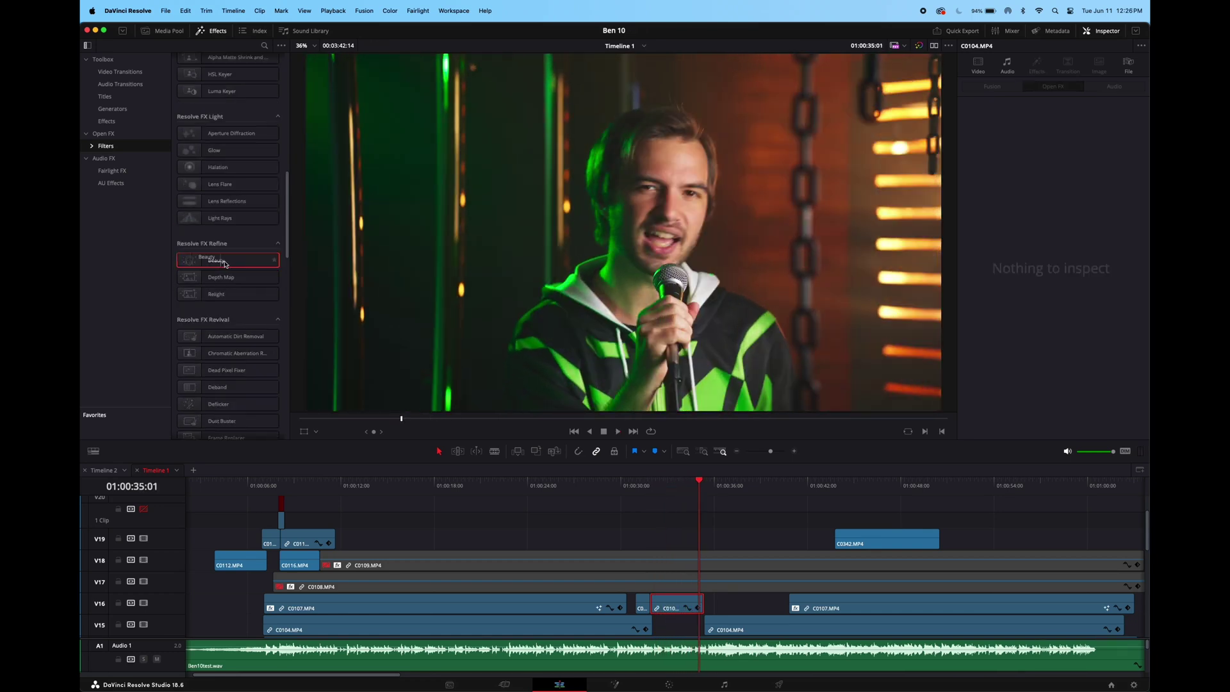
drag(224, 264, 768, 621)
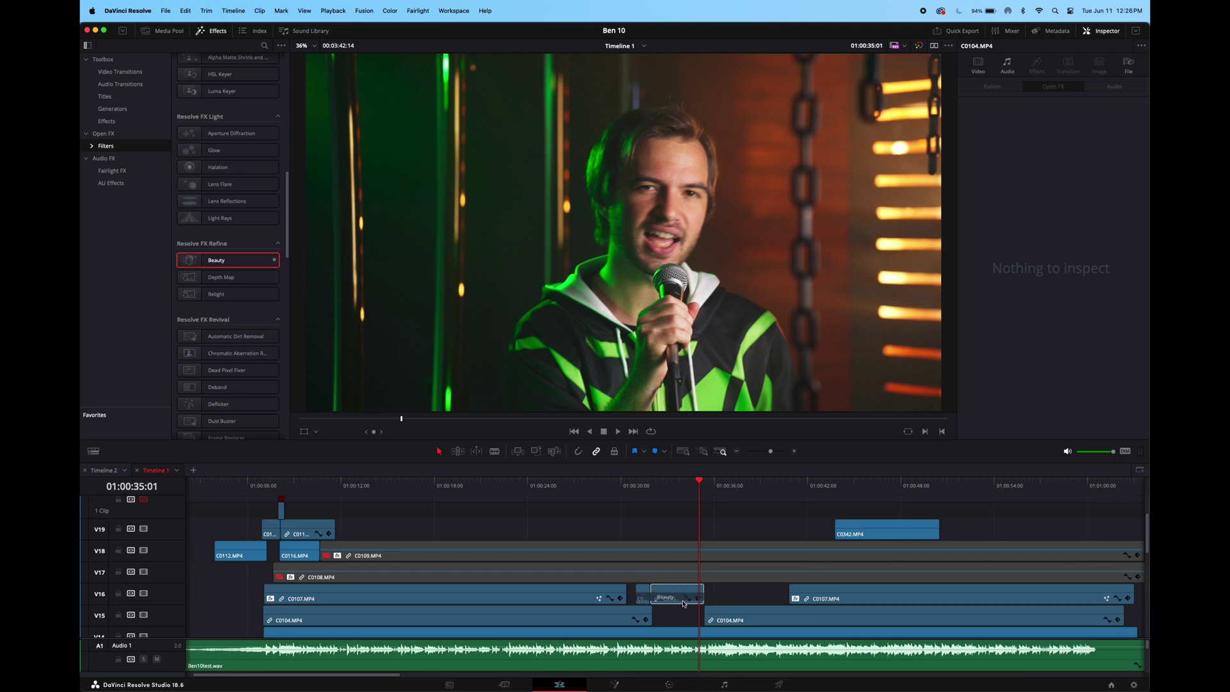
click(661, 493)
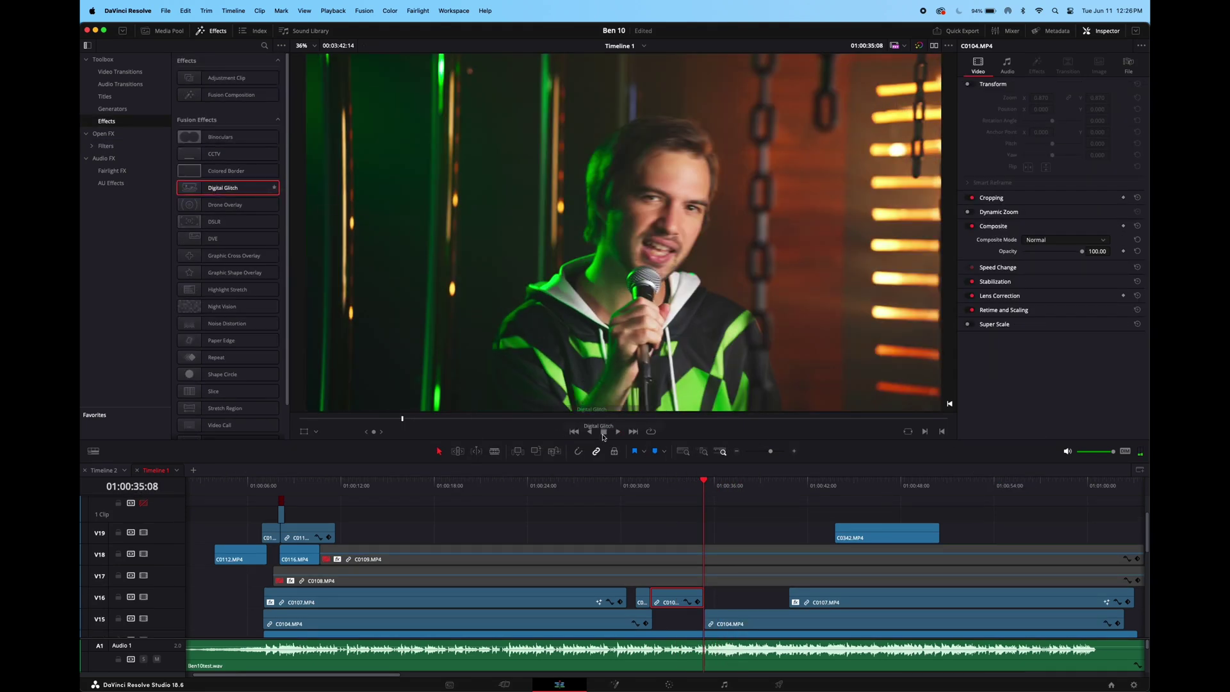
- Add Digital Glitch to the short V16 clip and play it from just before the clip
drag(603, 437, 673, 602)
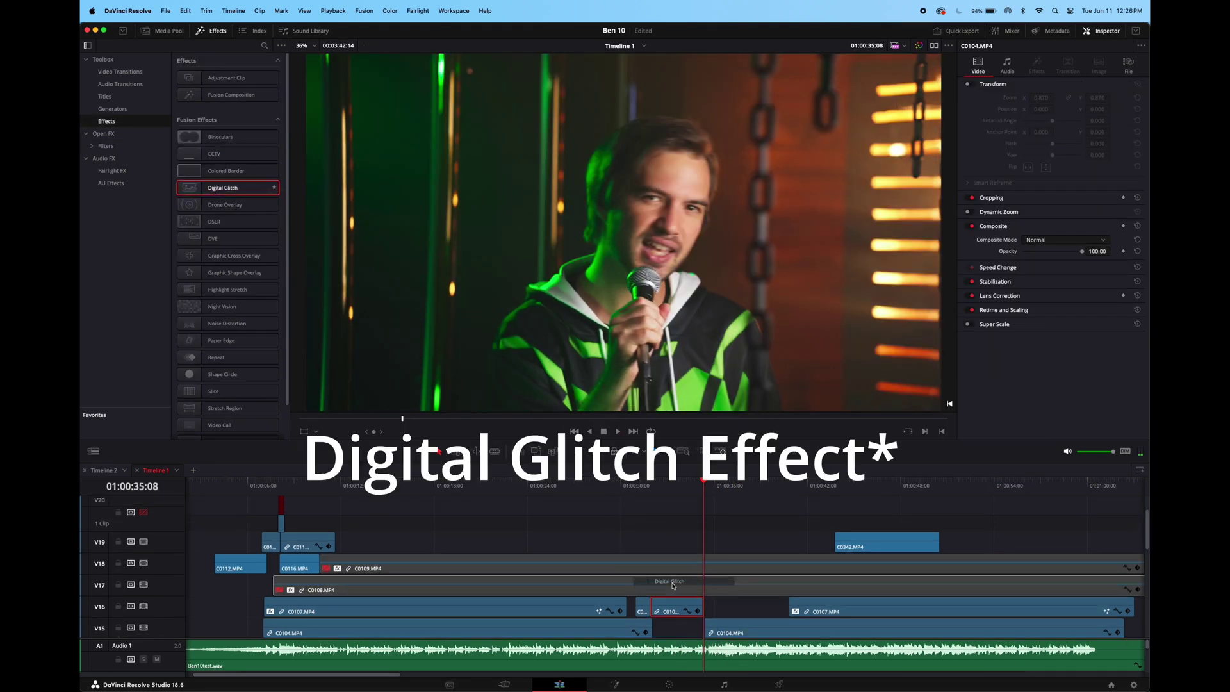
click(657, 490)
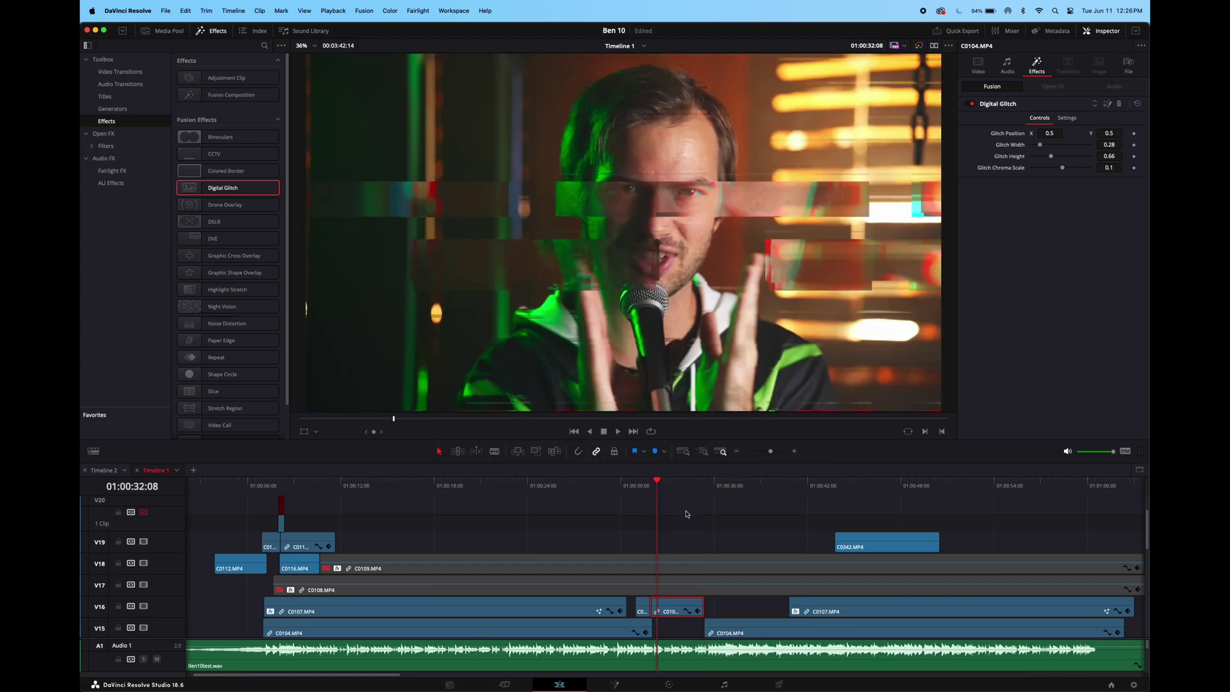
key(space)
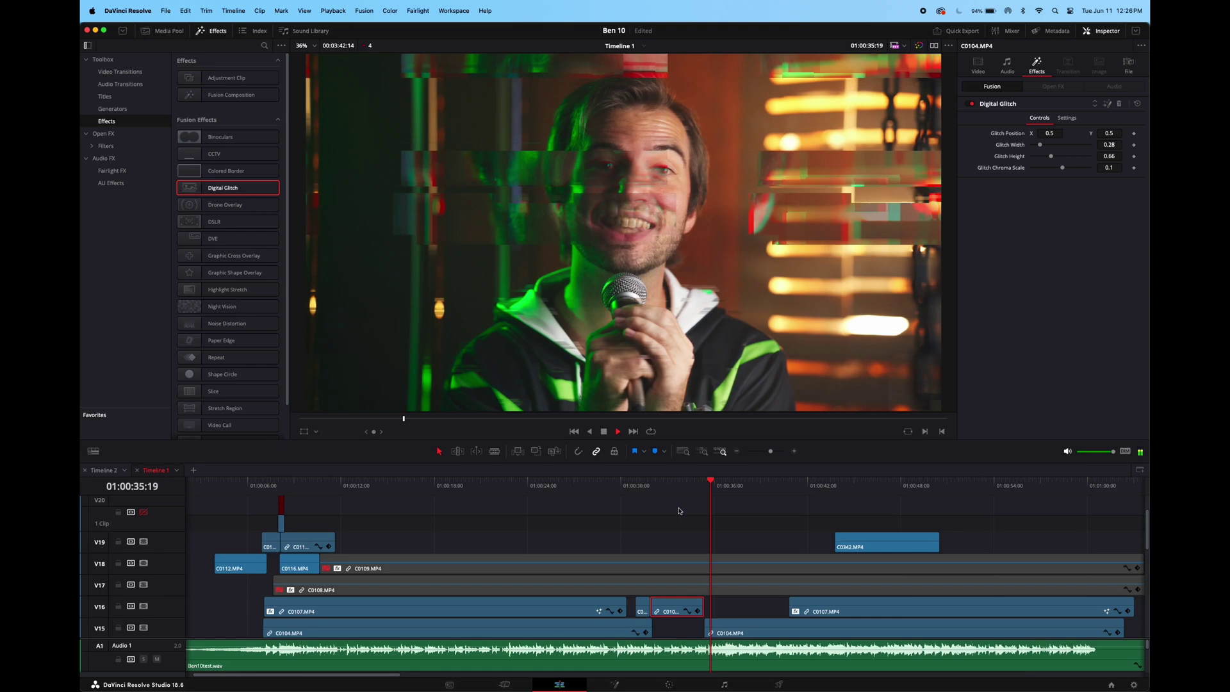
click(648, 487)
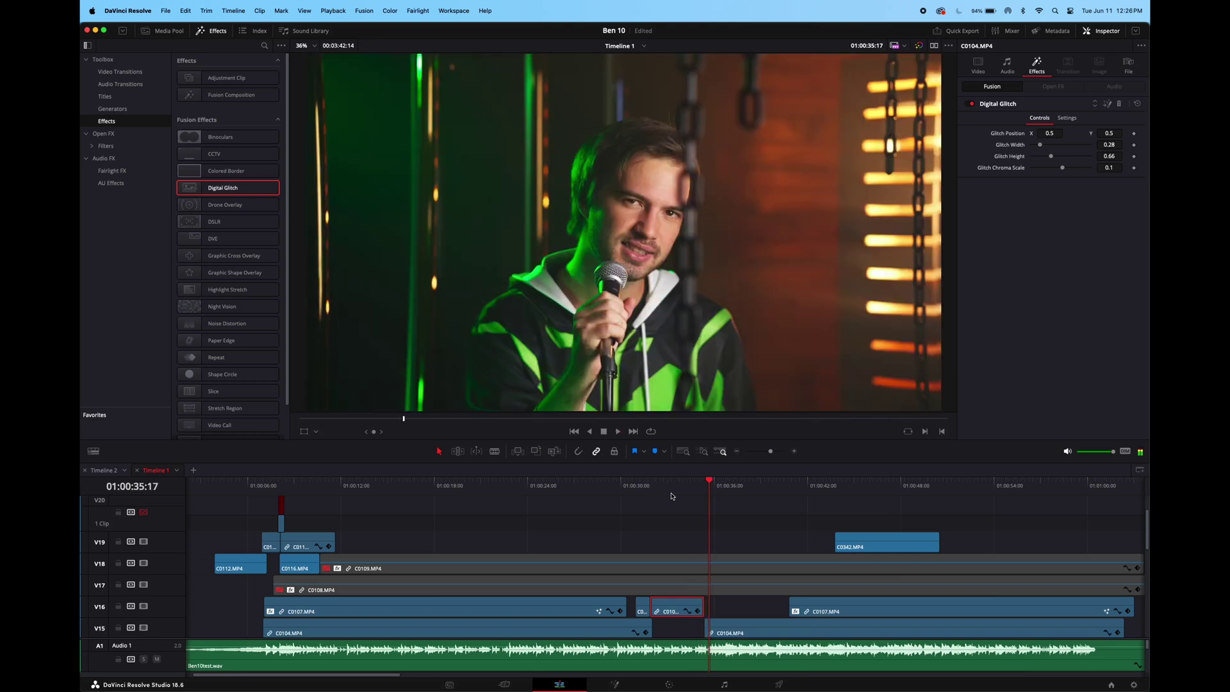
click(331, 11)
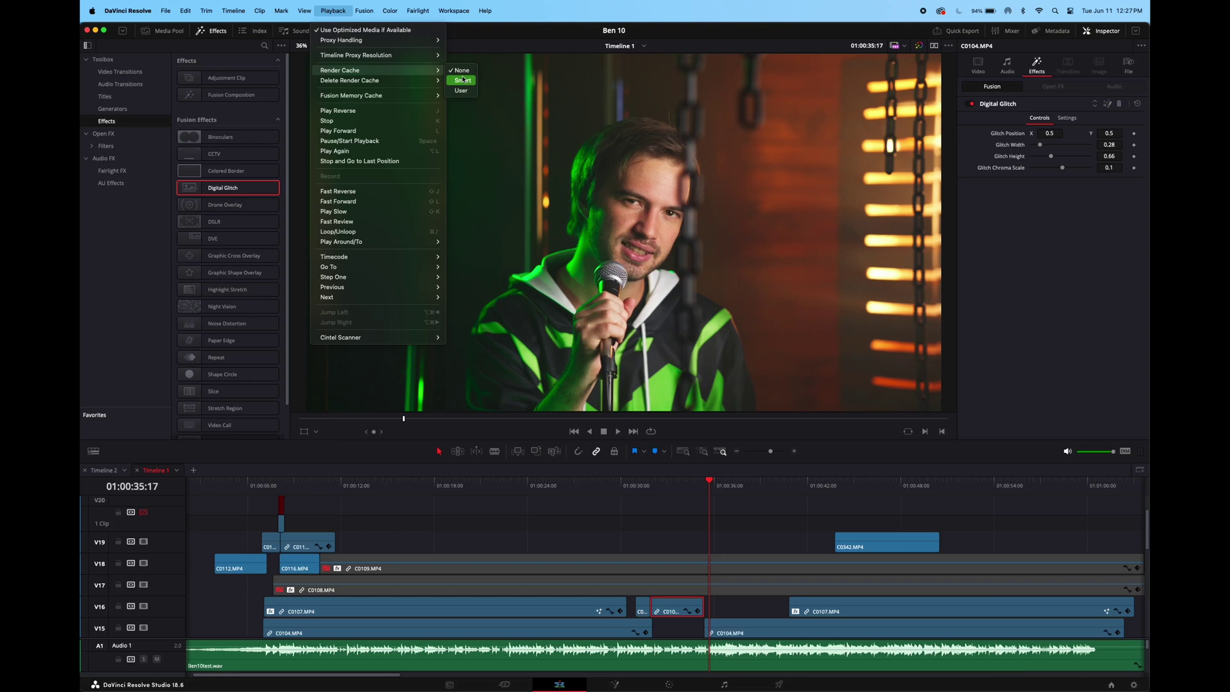
- Set Render Cache to Smart and replay the glitched section several times to check smoothness
click(463, 79)
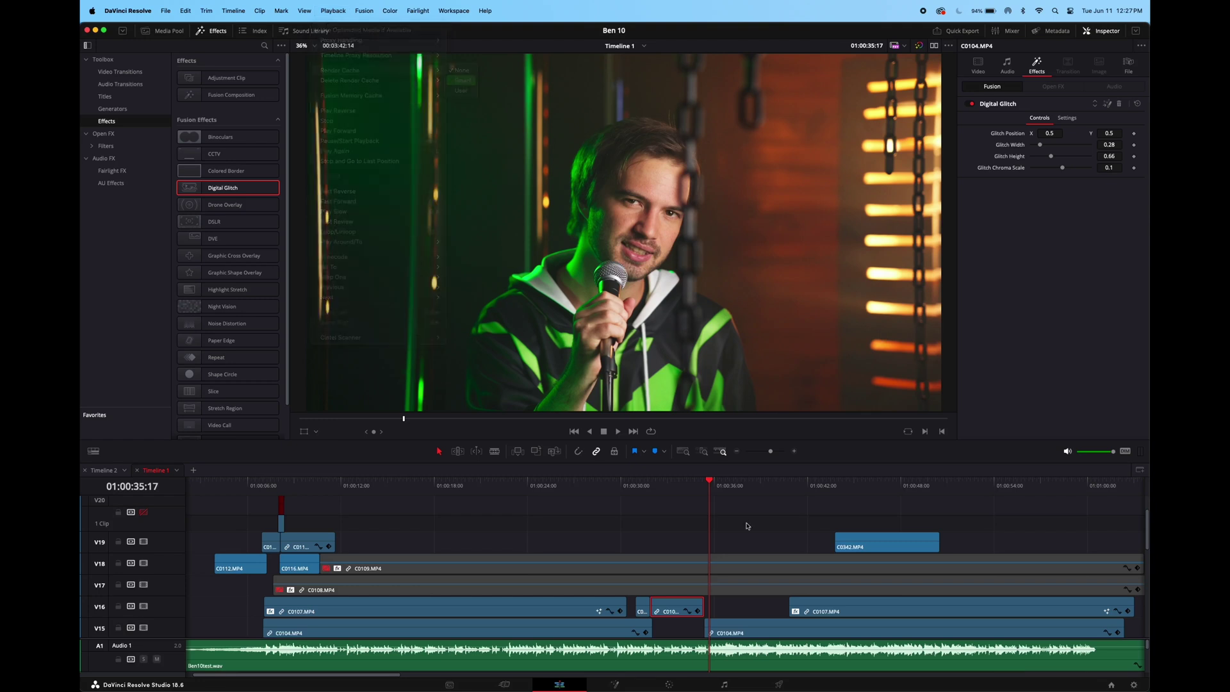
click(652, 489)
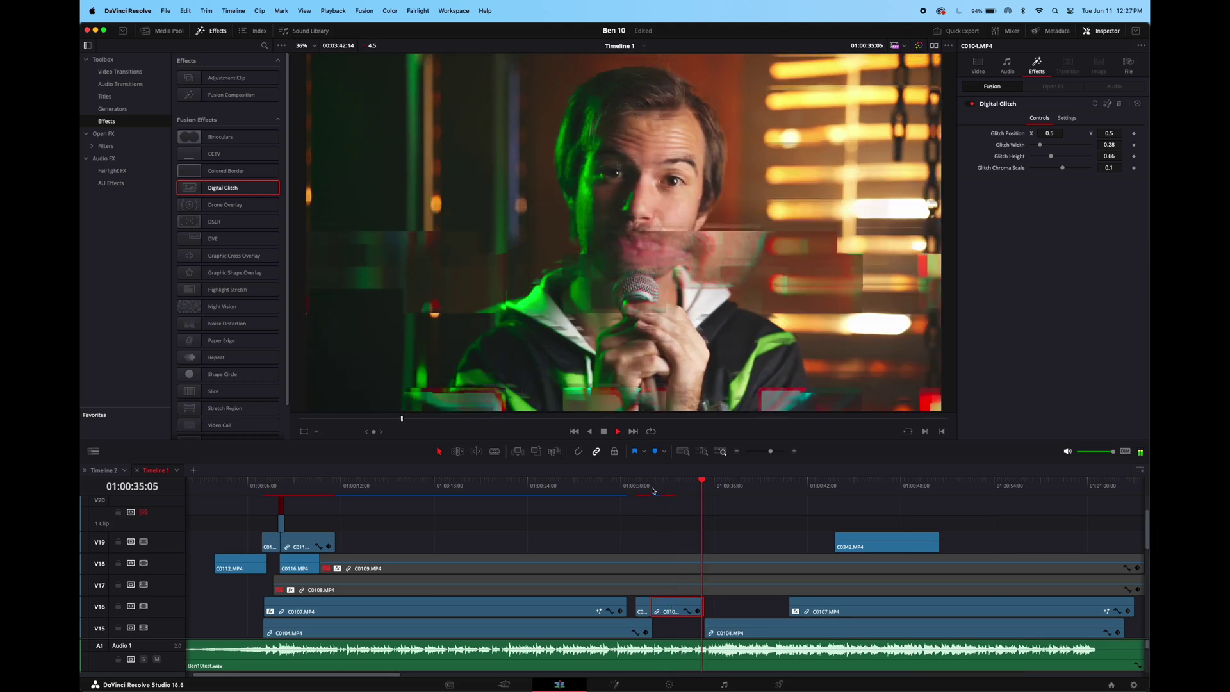
key(space)
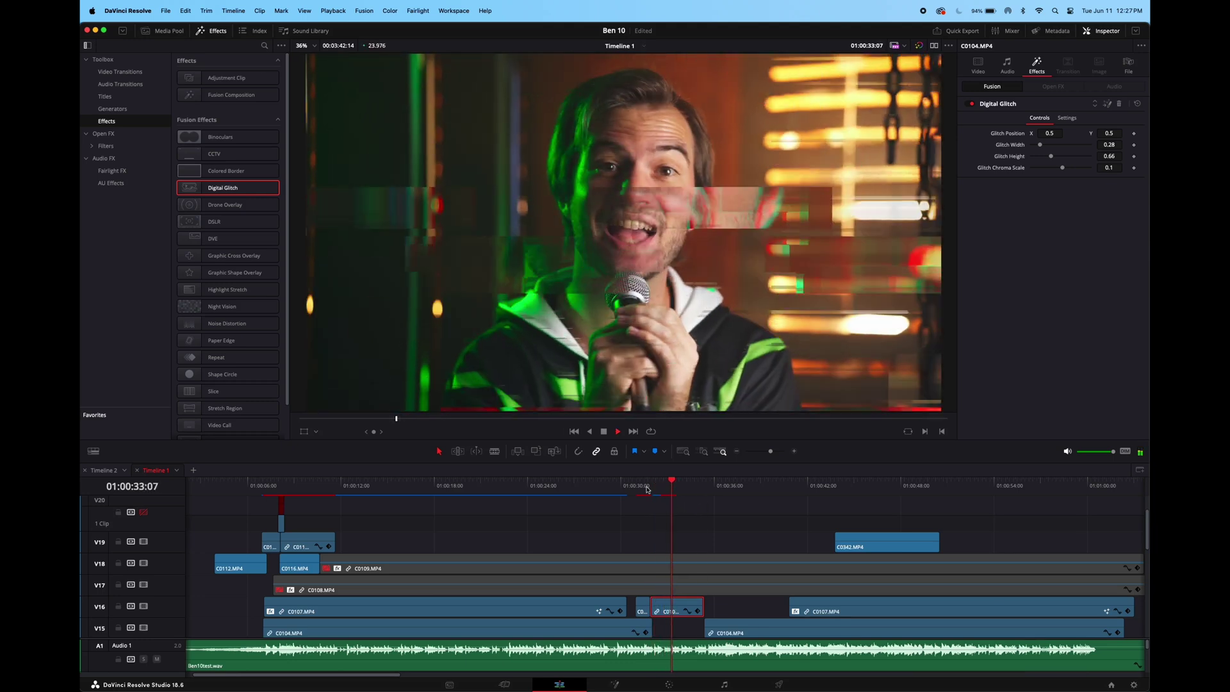
key(space)
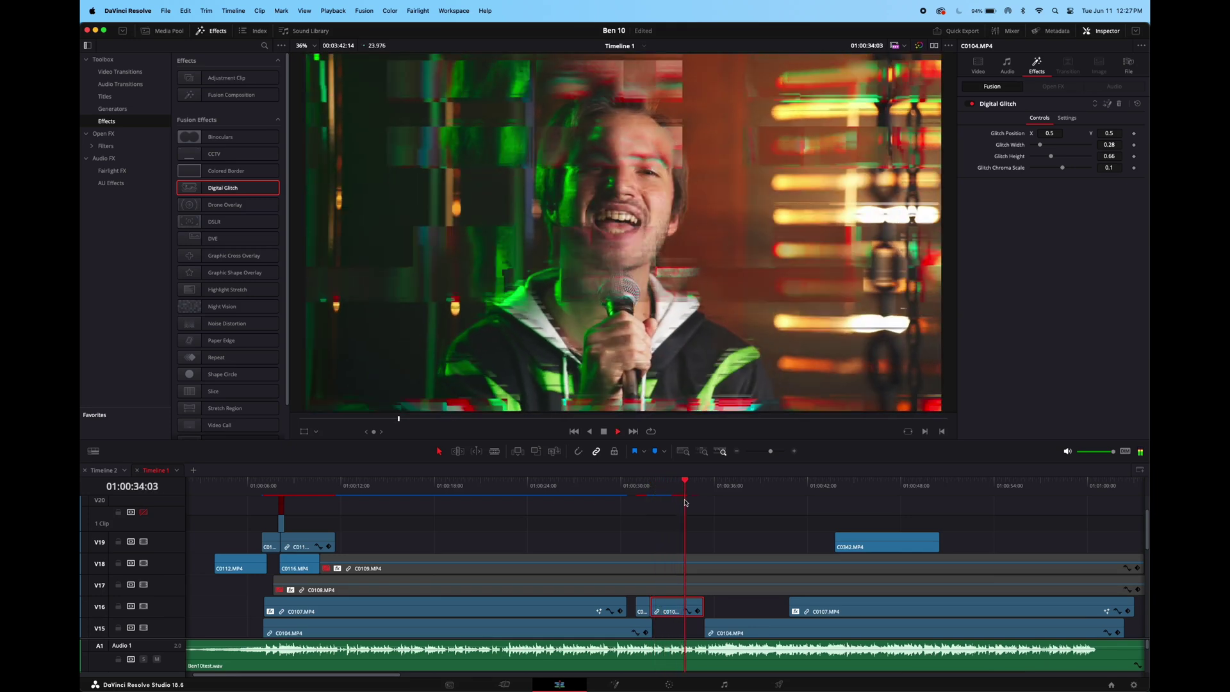
click(668, 491)
key(space)
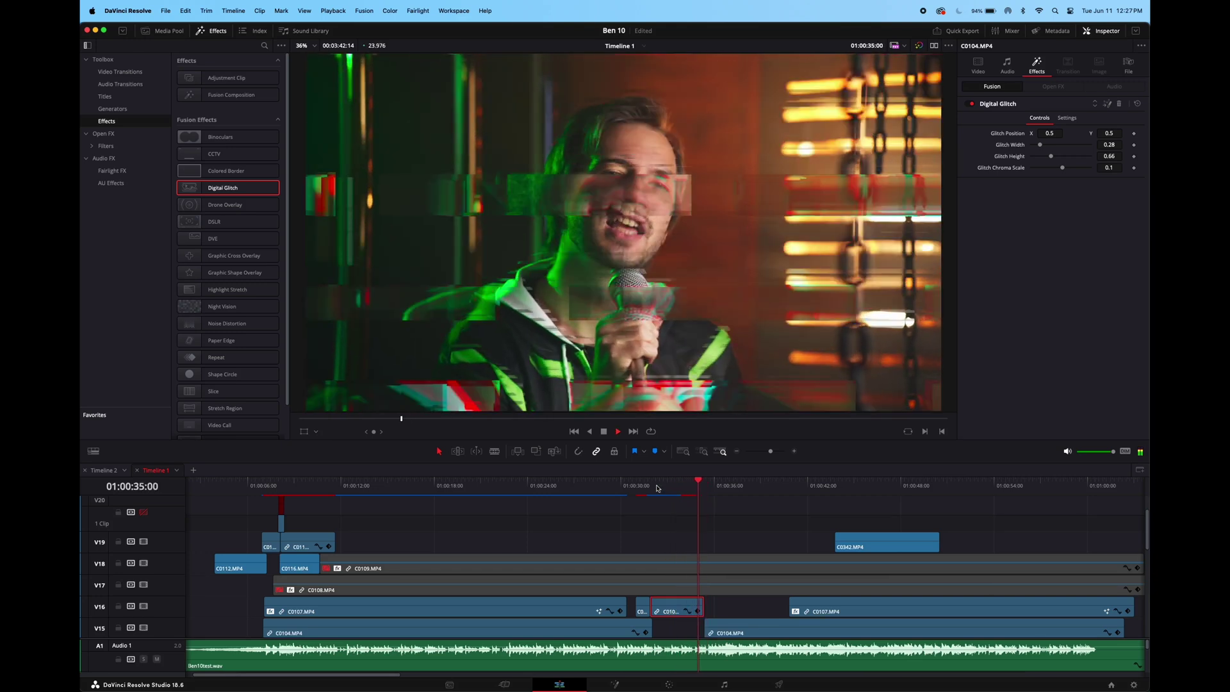
click(649, 487)
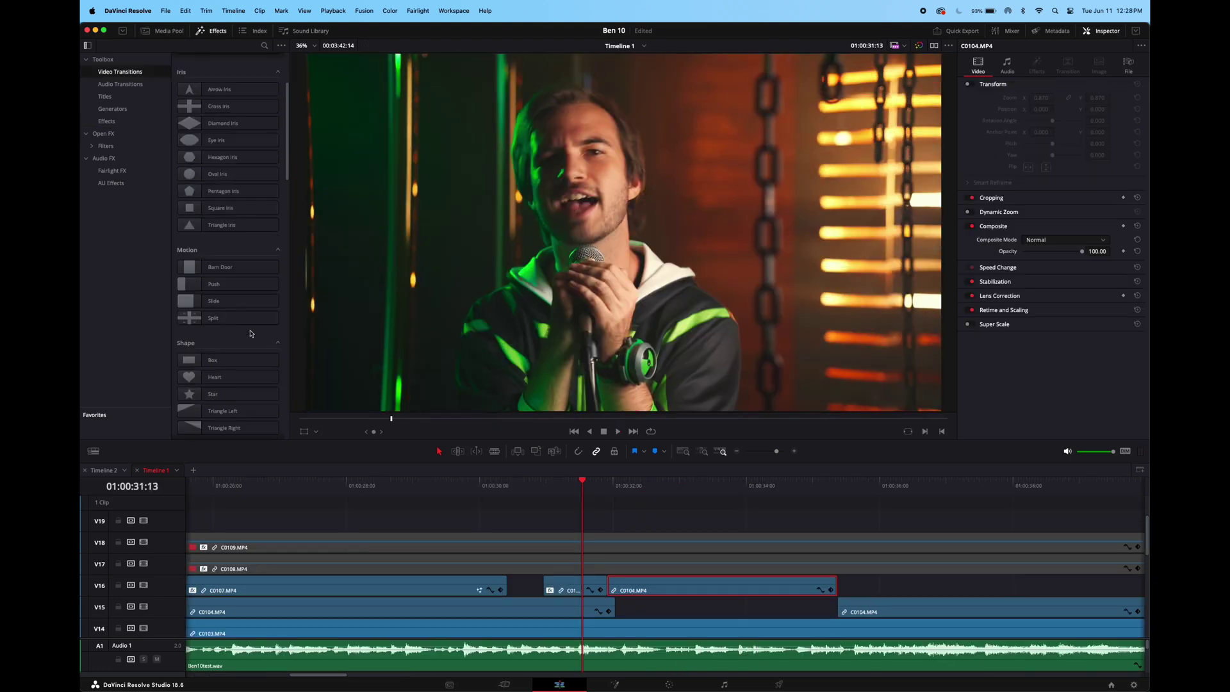
- Try a Cross Dissolve at the V16 cut, replay it, then delete it
scroll(250, 333, up, 3)
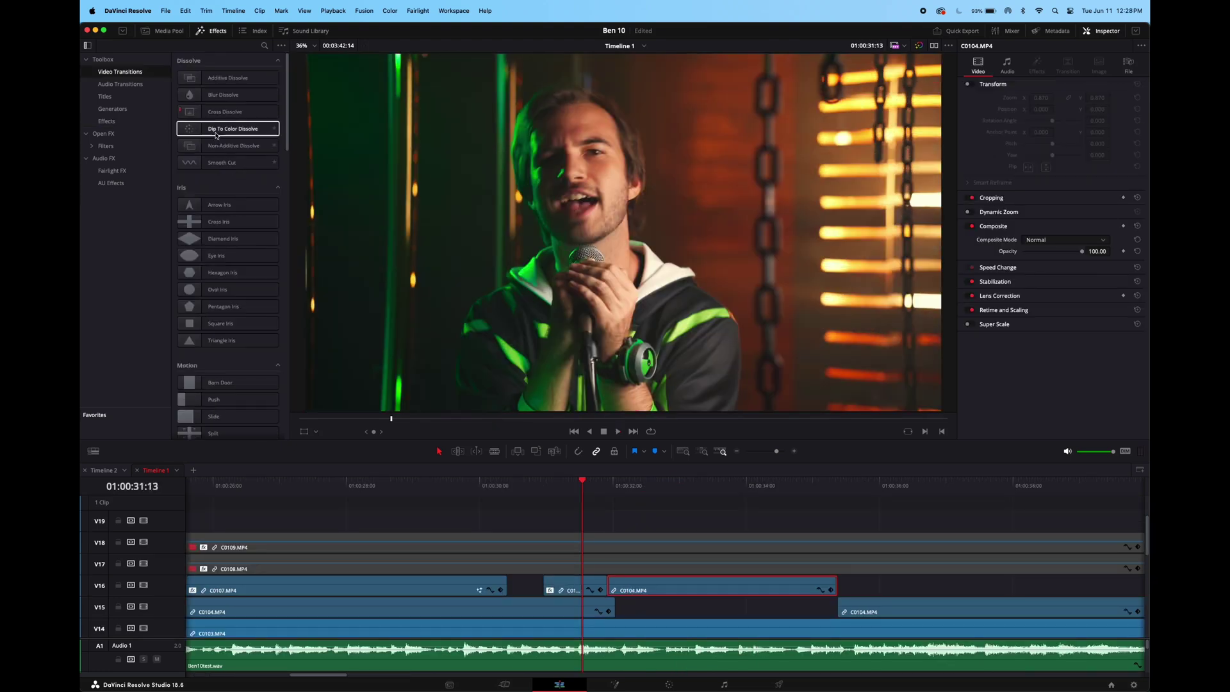
drag(221, 112, 604, 588)
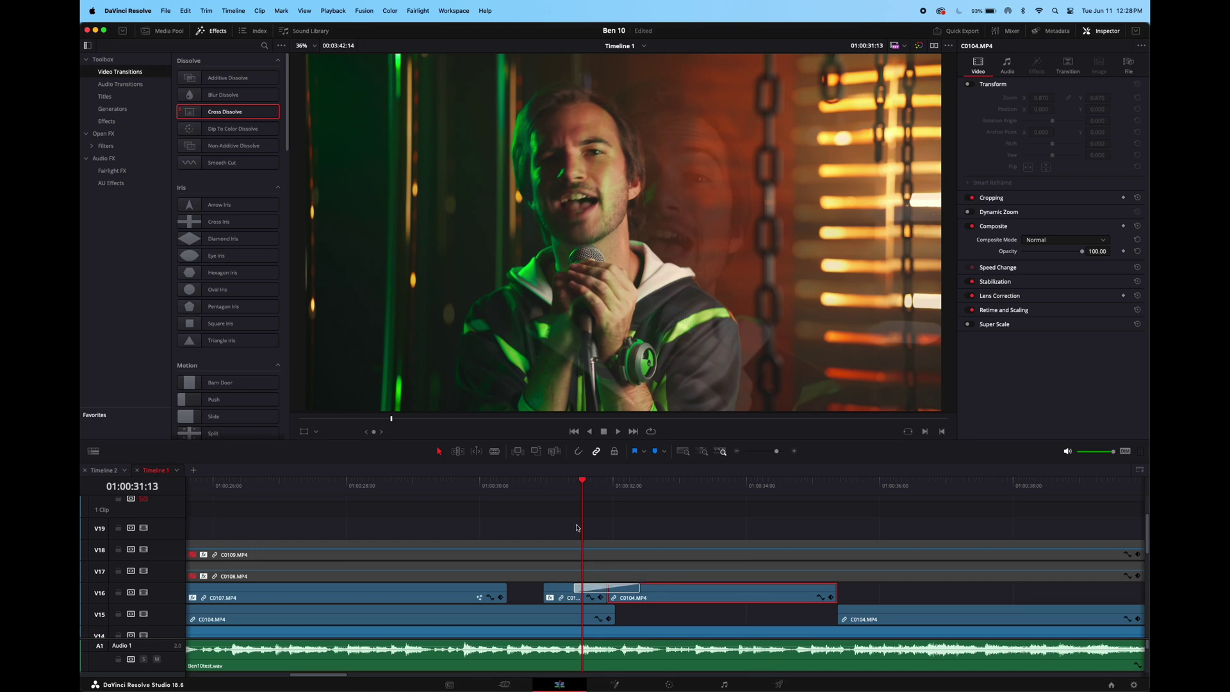
click(549, 487)
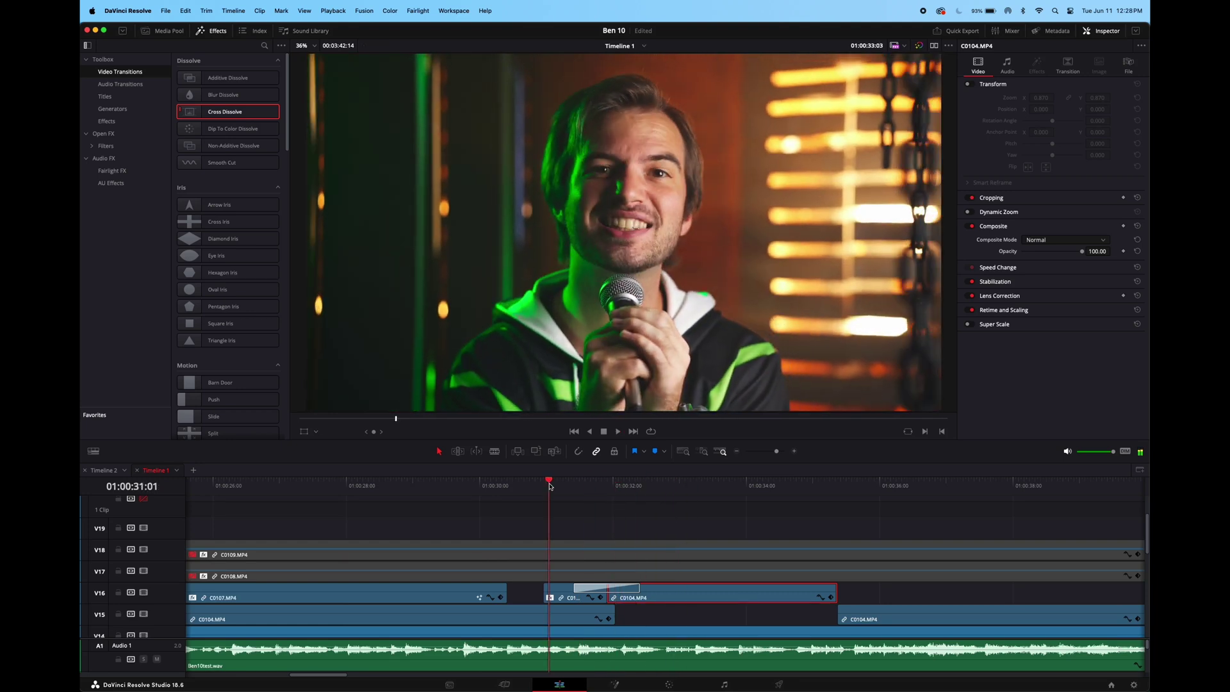
click(611, 586)
key(Delete)
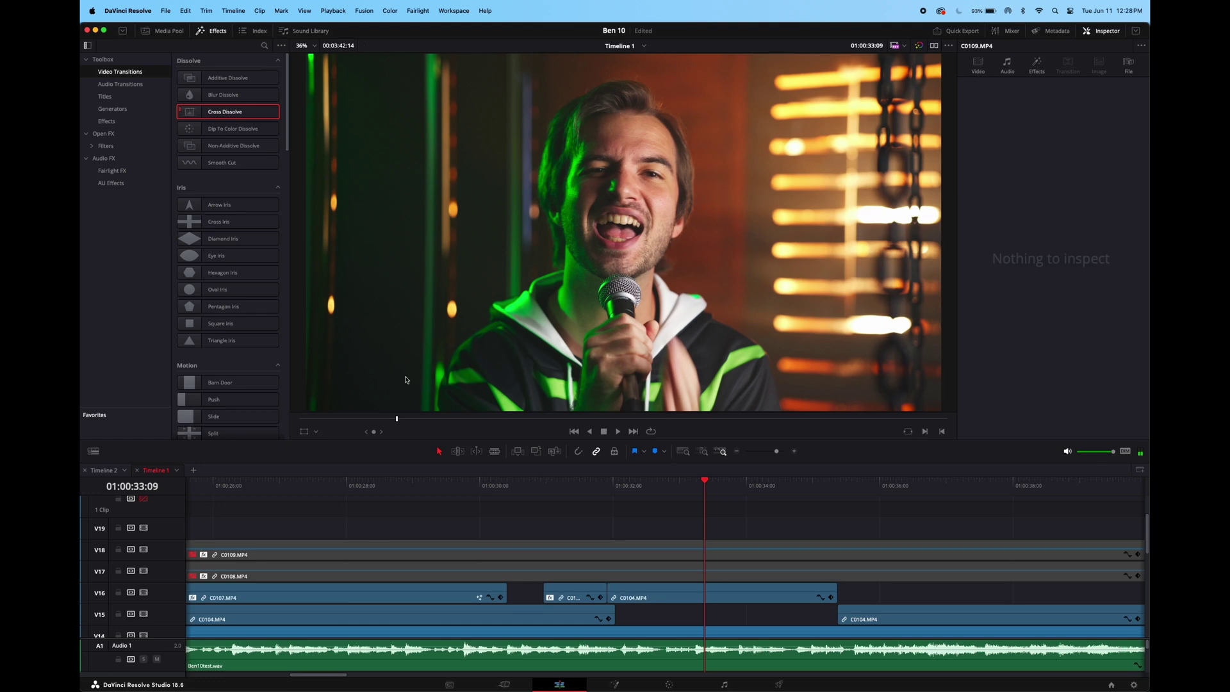
- Add a Diamond Iris transition at the V16 cut, preview it, and view its settings
drag(218, 239, 611, 594)
click(554, 487)
key(space)
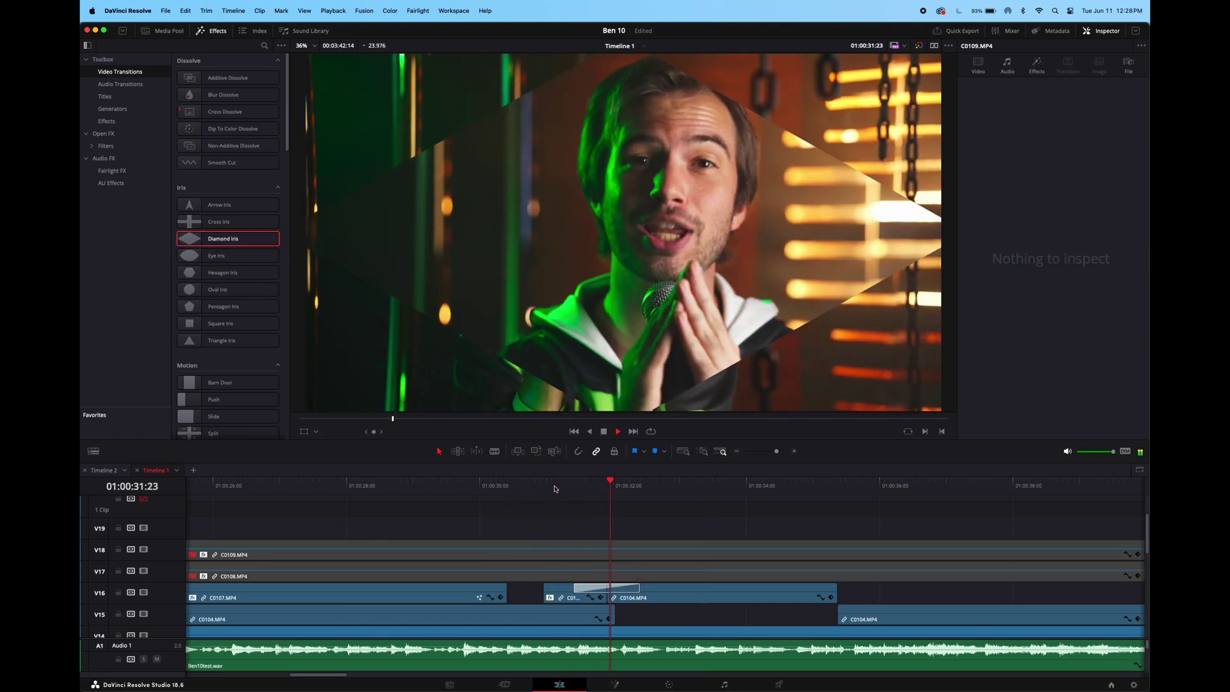
click(555, 487)
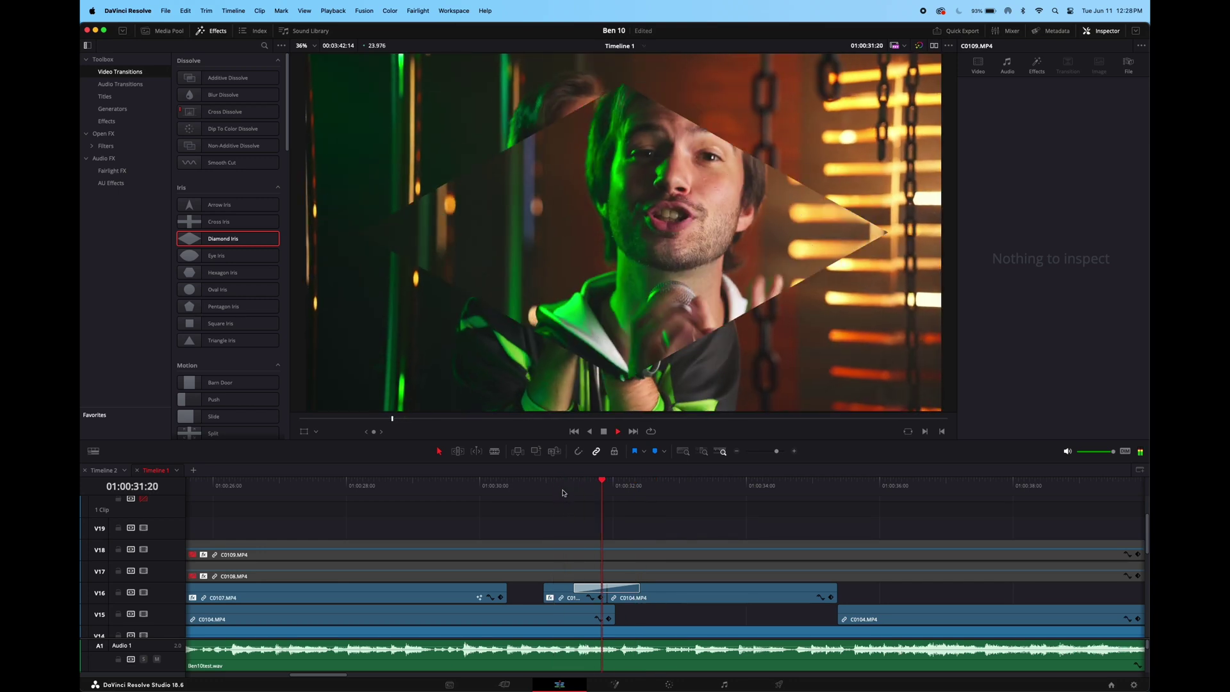
click(626, 589)
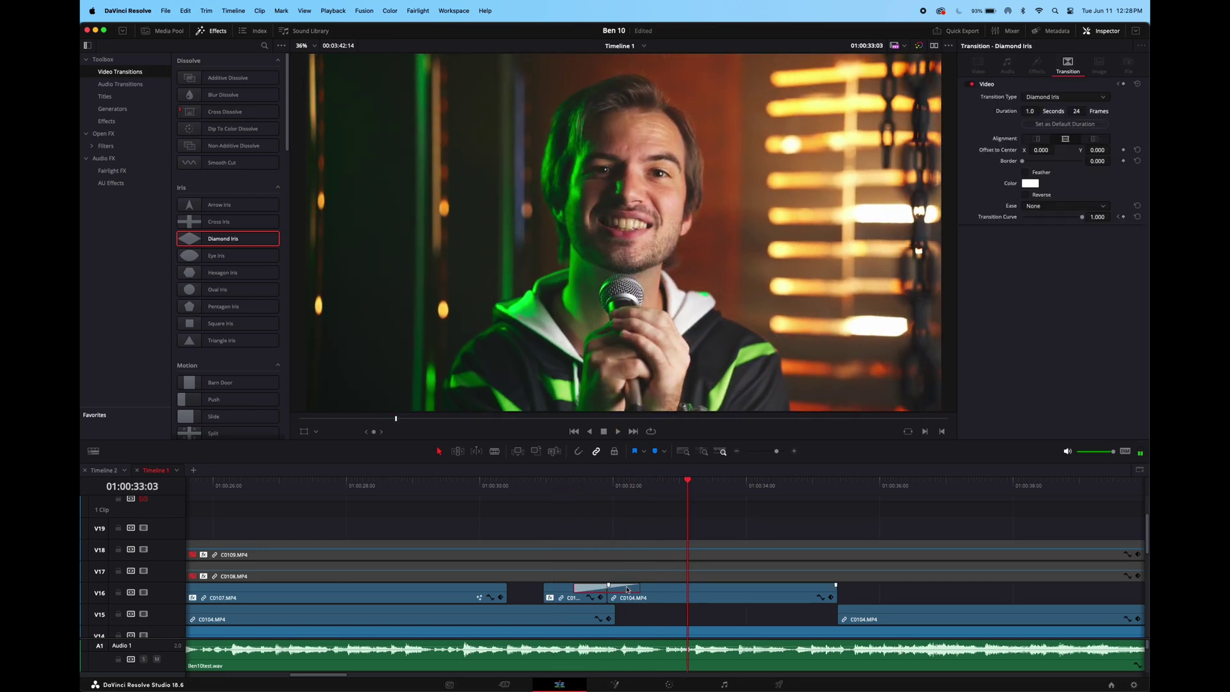
scroll(241, 358, down, 10)
scroll(240, 362, down, 5)
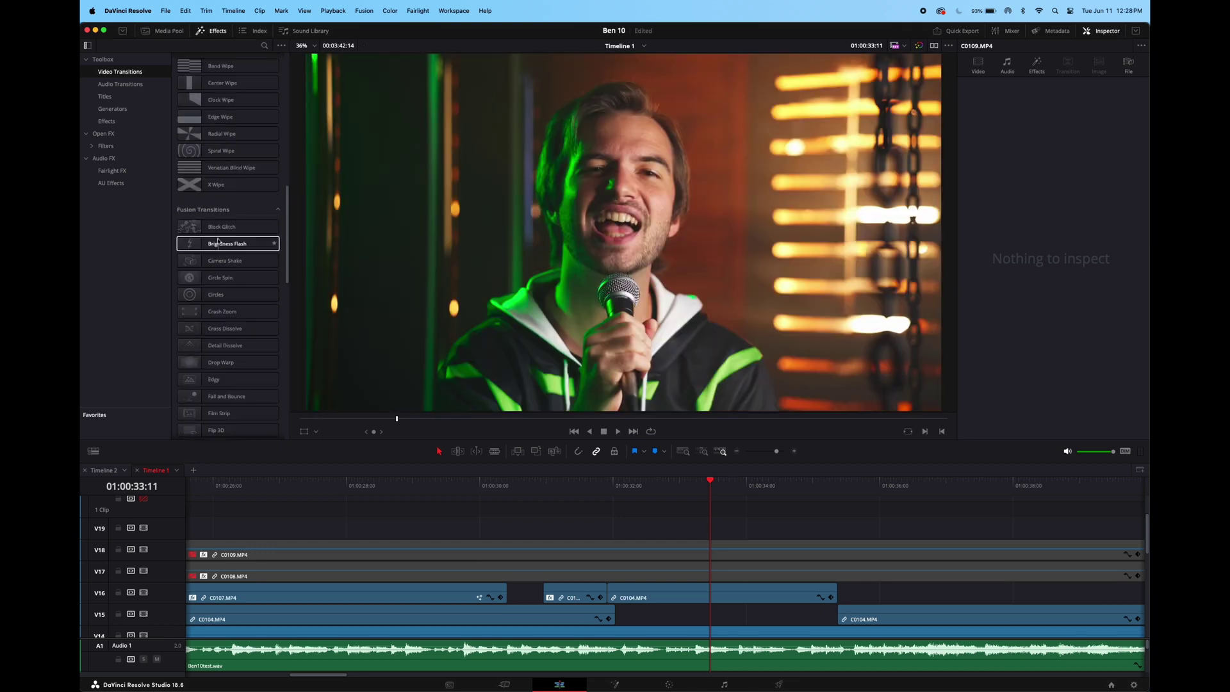
- Try a Block Glitch transition at the V16 cut, preview it, then delete it
drag(221, 227, 606, 588)
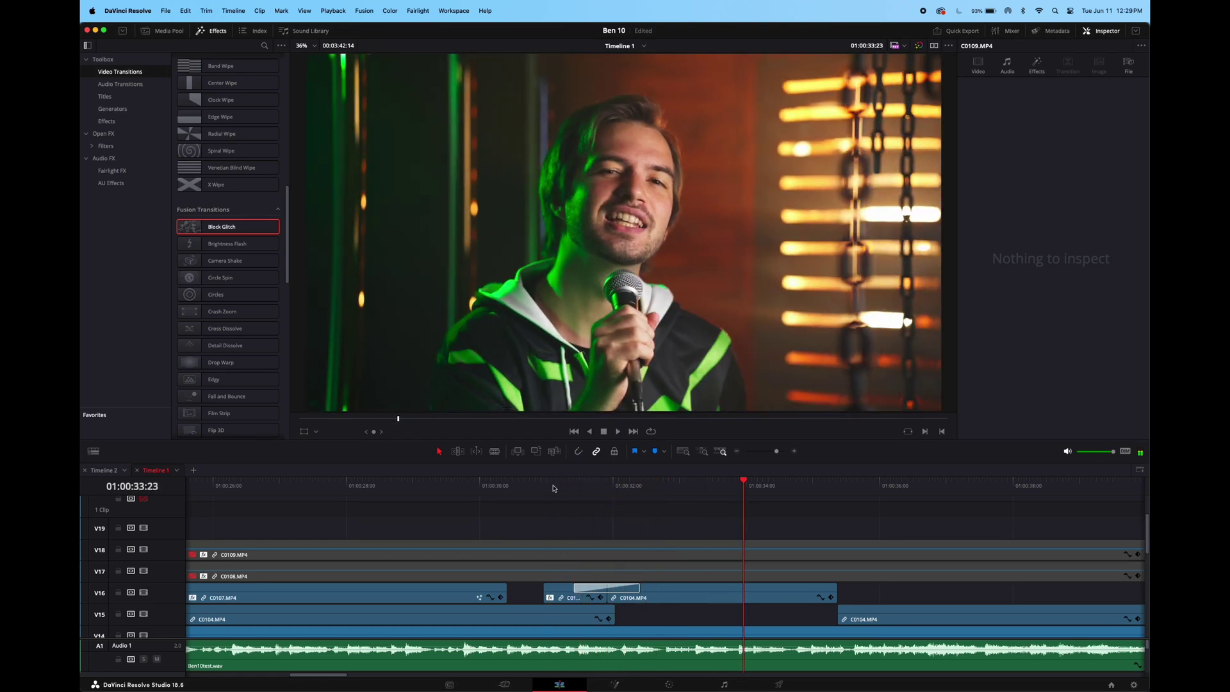
click(553, 488)
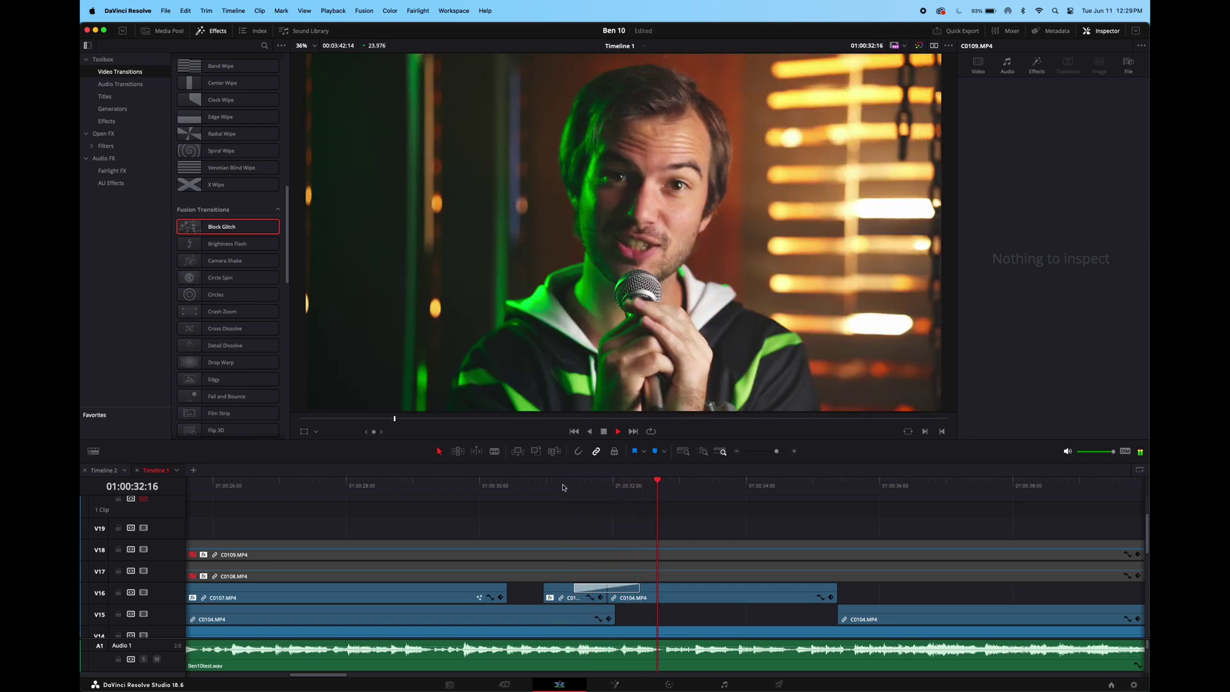
click(563, 487)
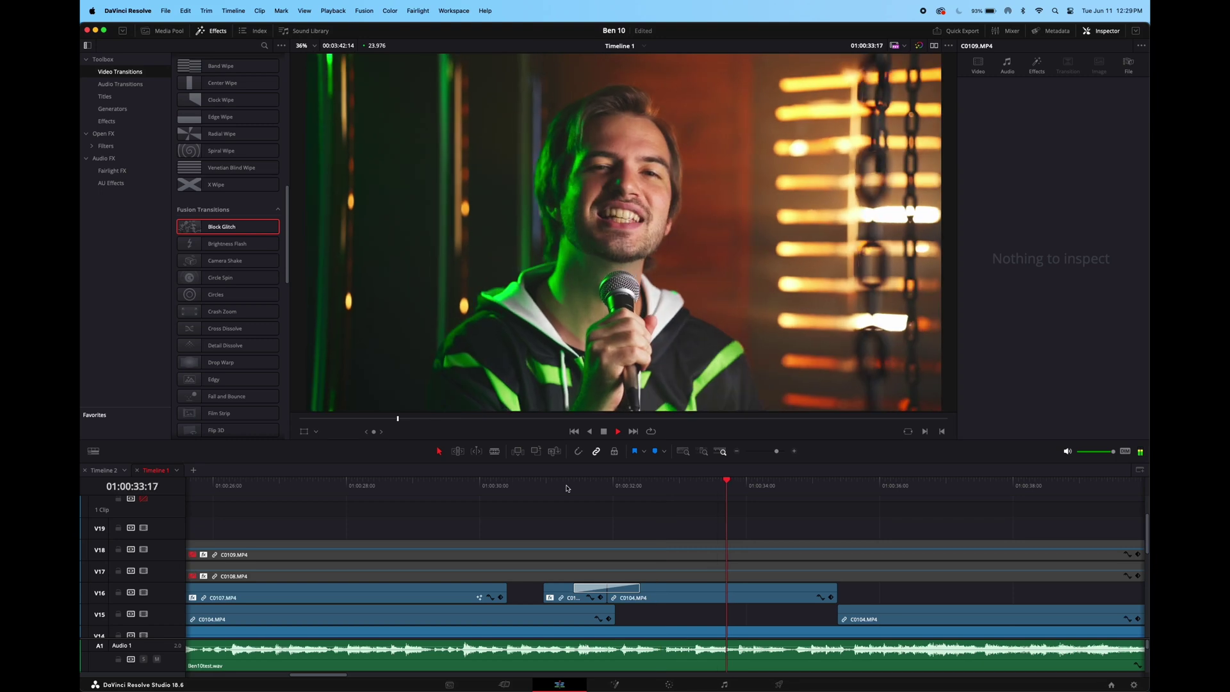
key(space)
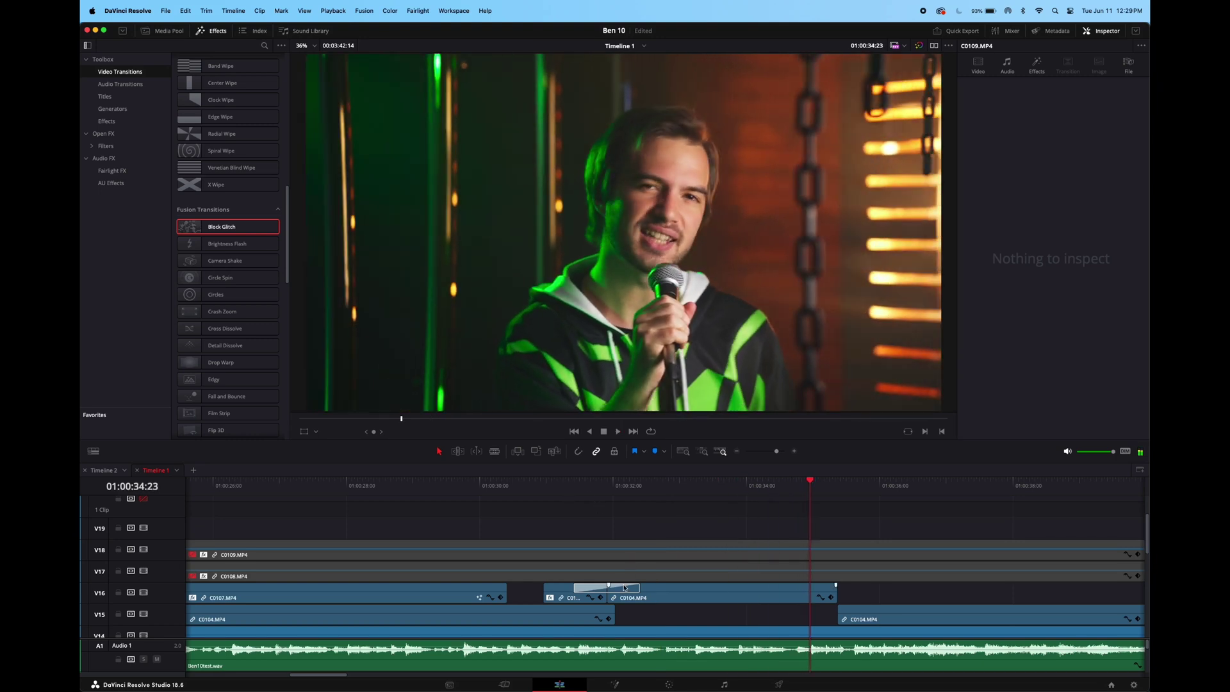
click(624, 588)
key(Delete)
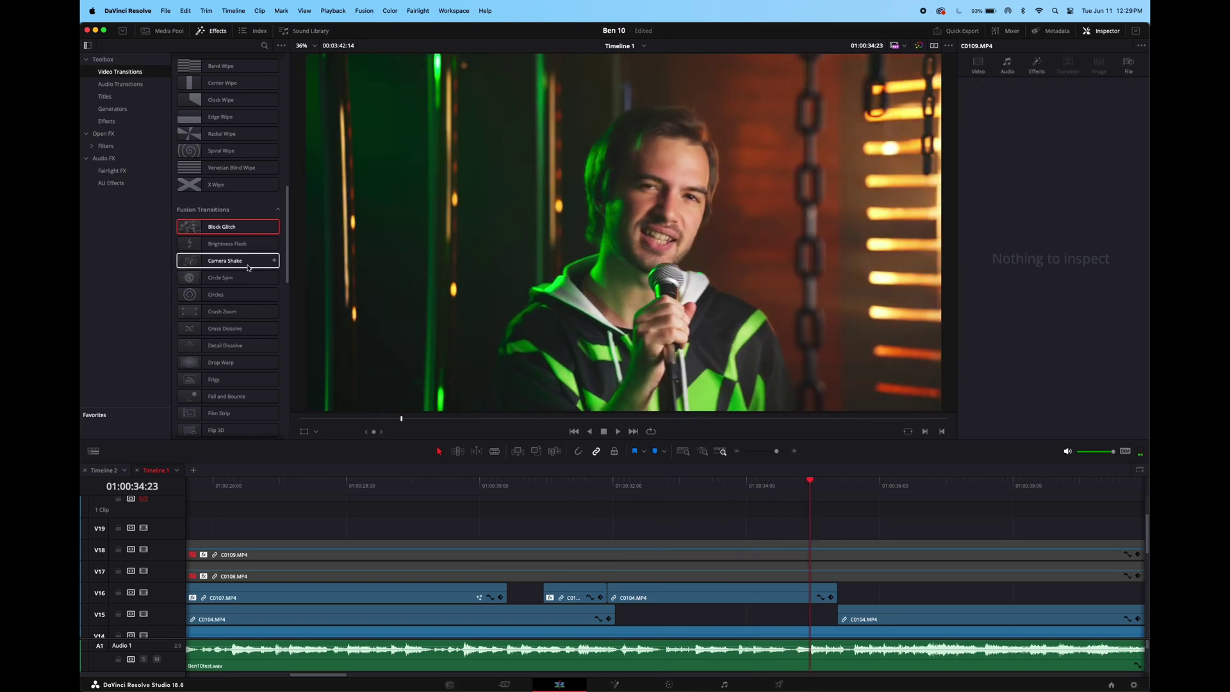
- Add a Camera Shake transition at the V16 cut and replay it several times
drag(276, 260, 607, 595)
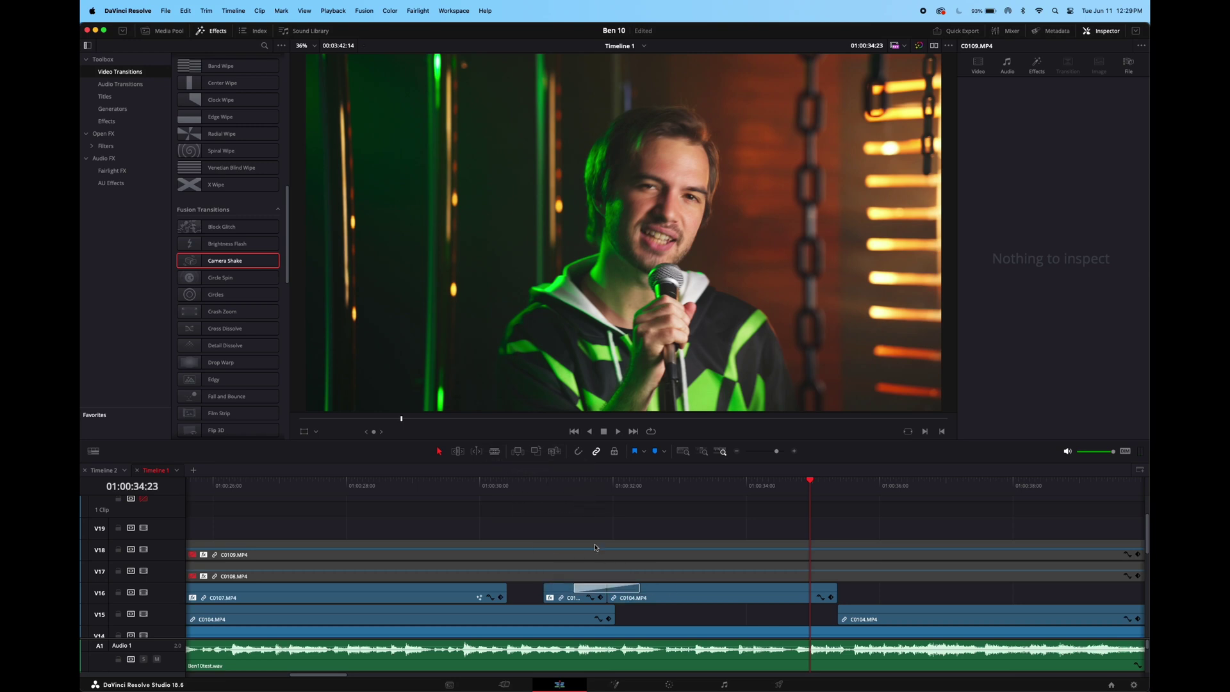
click(562, 490)
key(space)
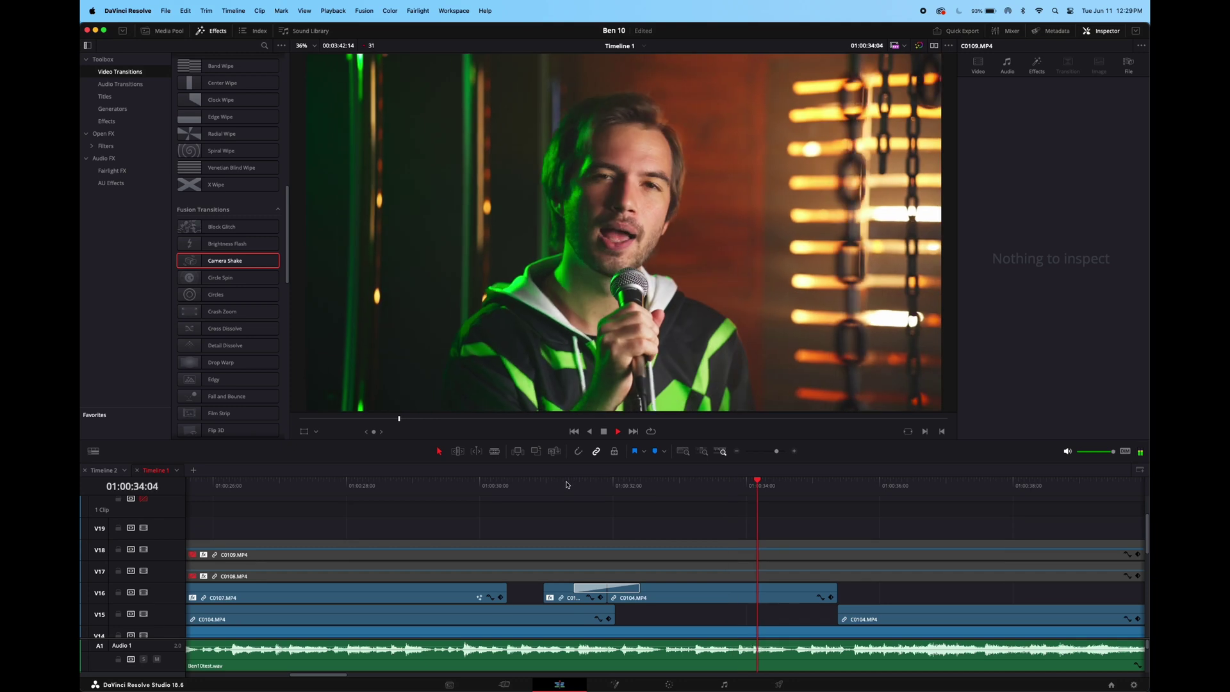
click(557, 487)
key(space)
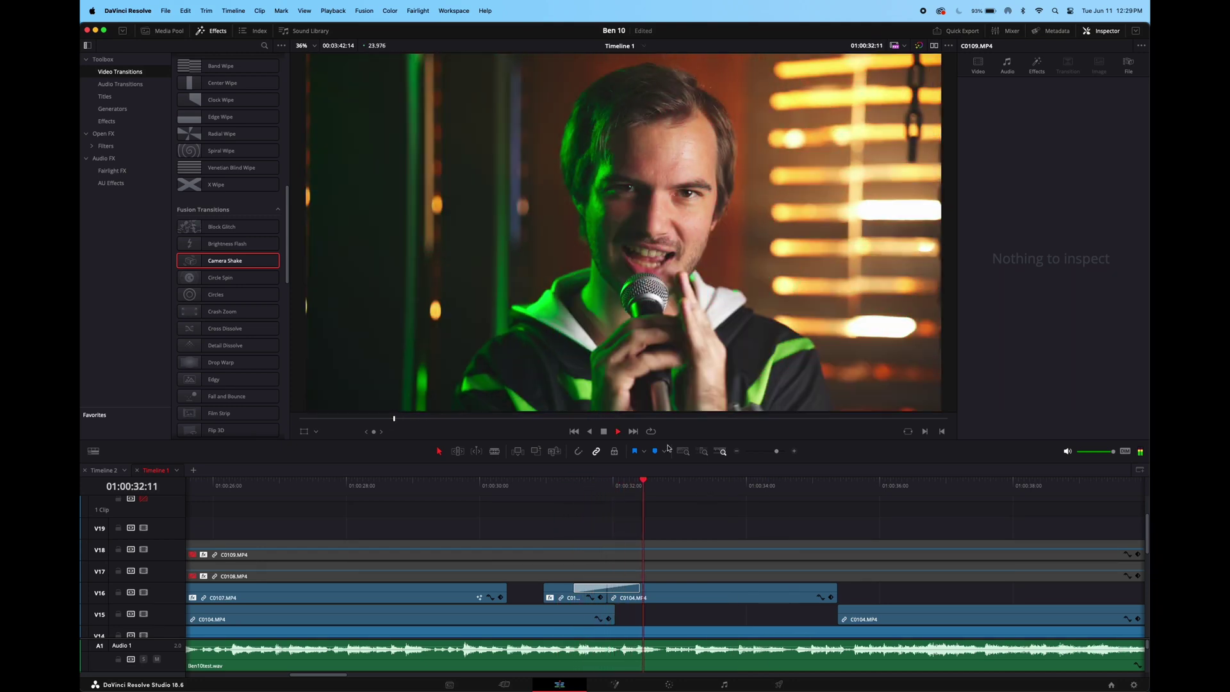
click(559, 487)
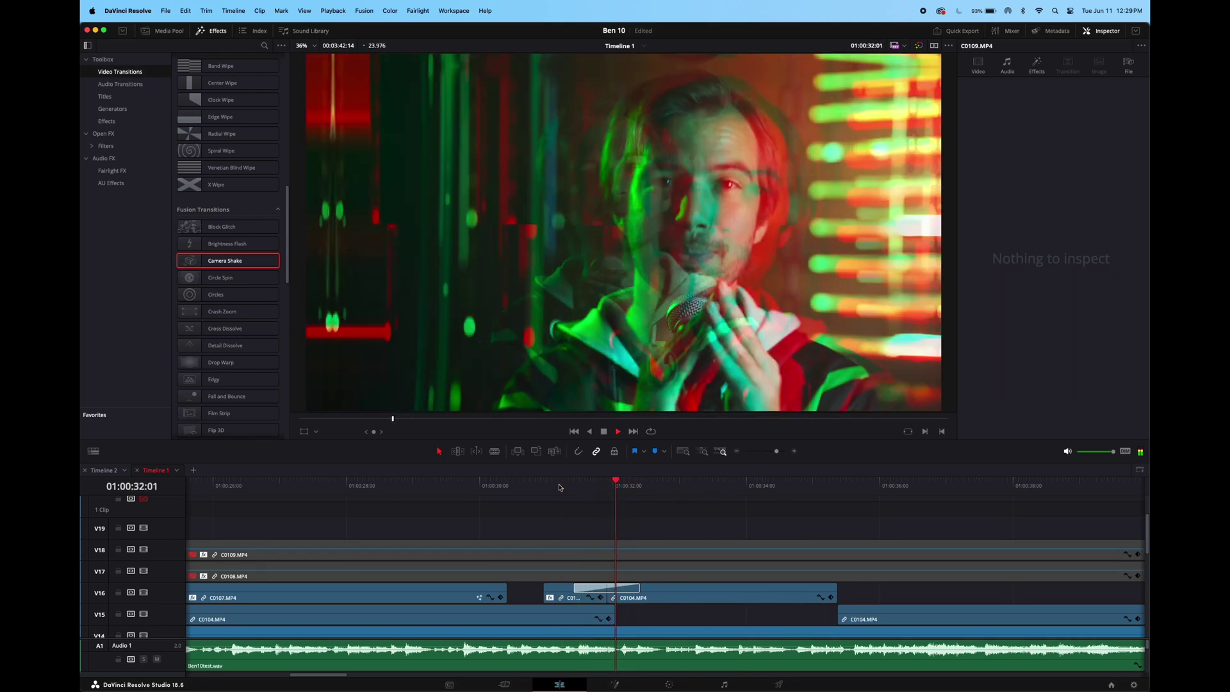
click(557, 487)
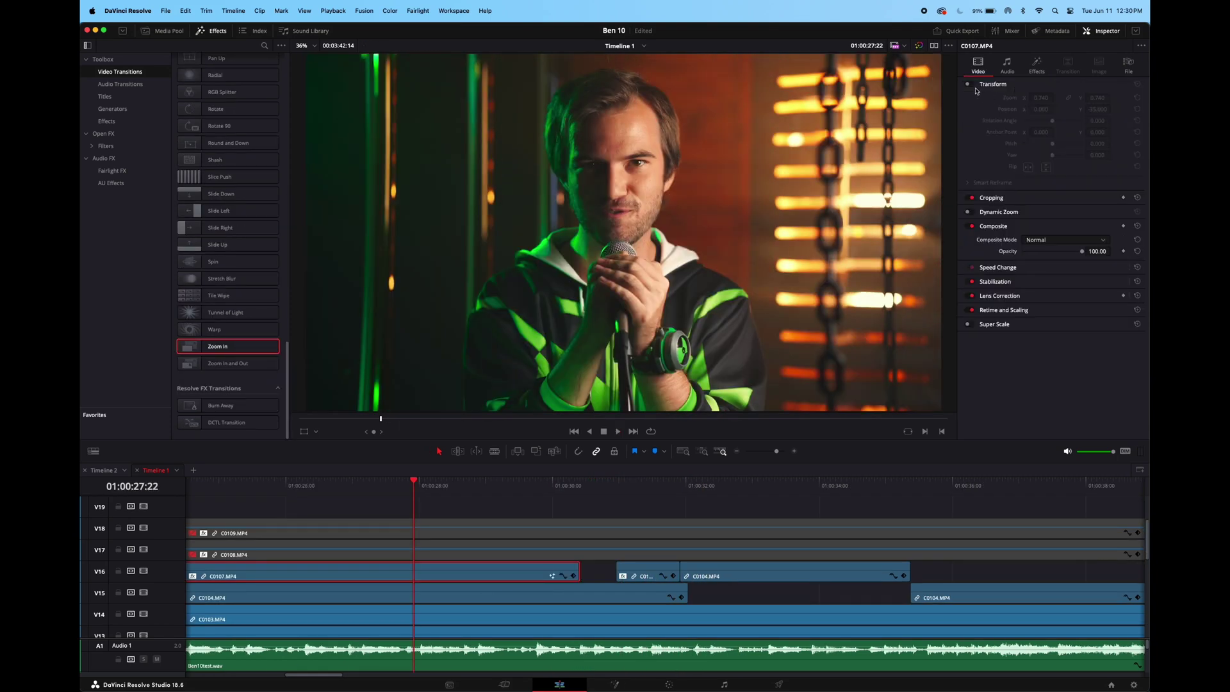
- Enable Transform on C0107 and C0104, zoom C0104 to 0.870, and play the nested clips
click(972, 84)
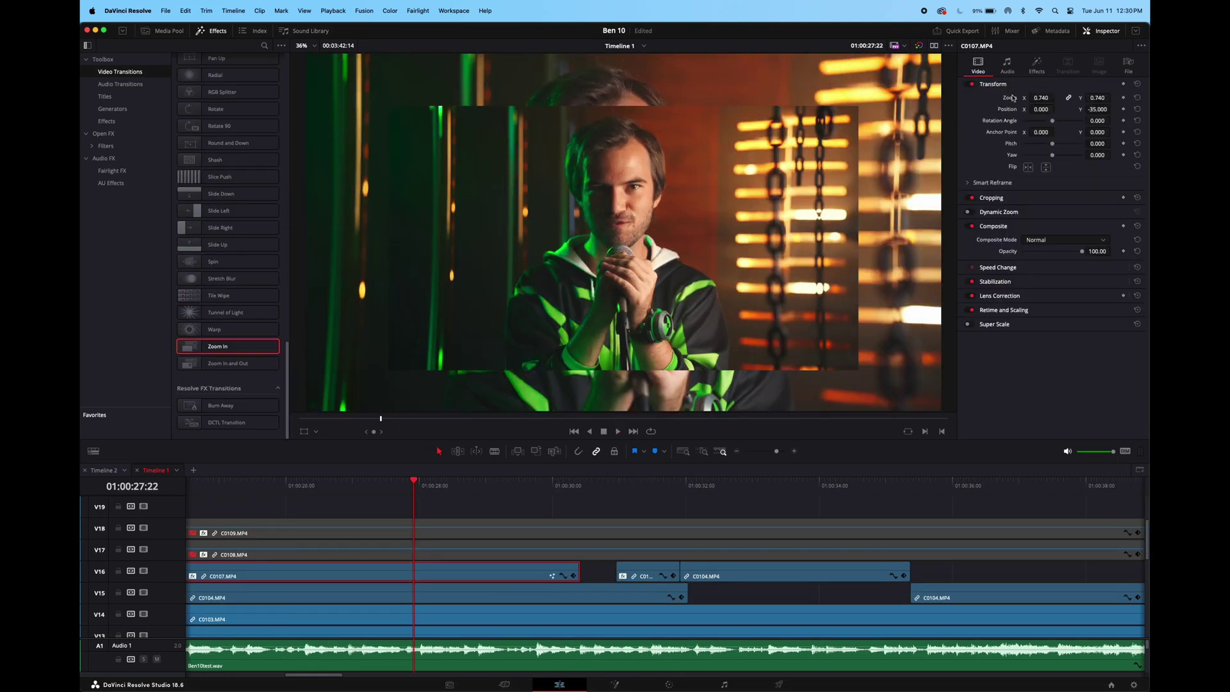
click(507, 593)
click(972, 85)
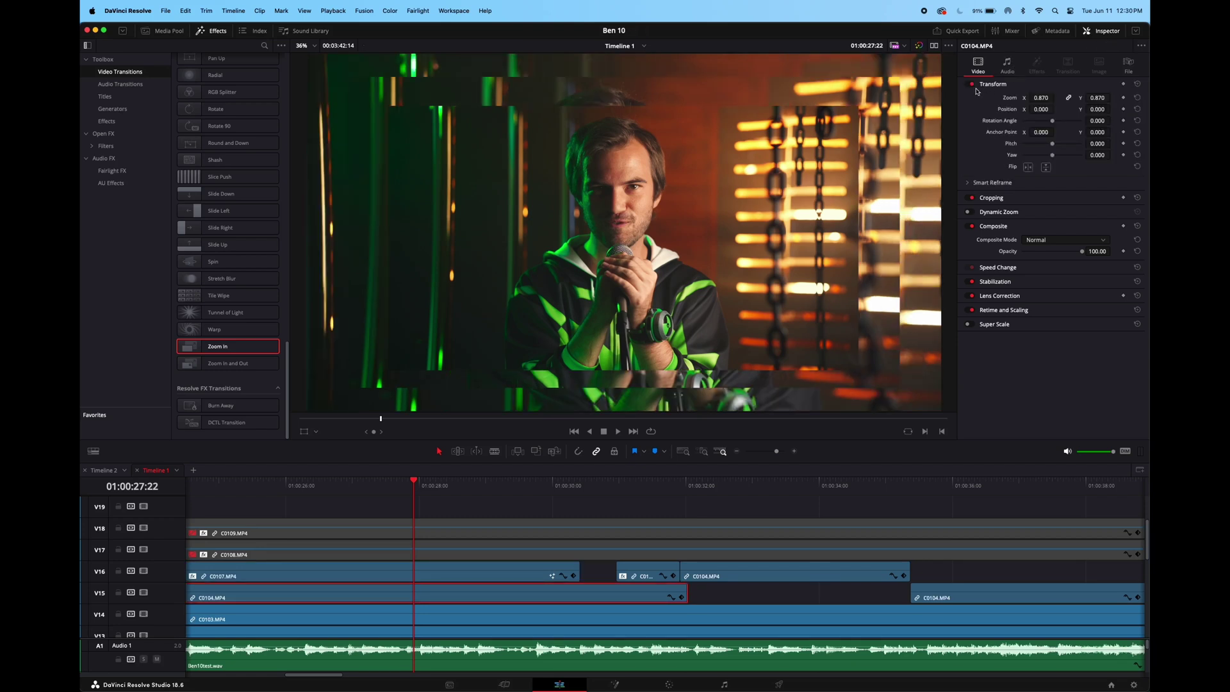
drag(1057, 98, 1056, 98)
key(space)
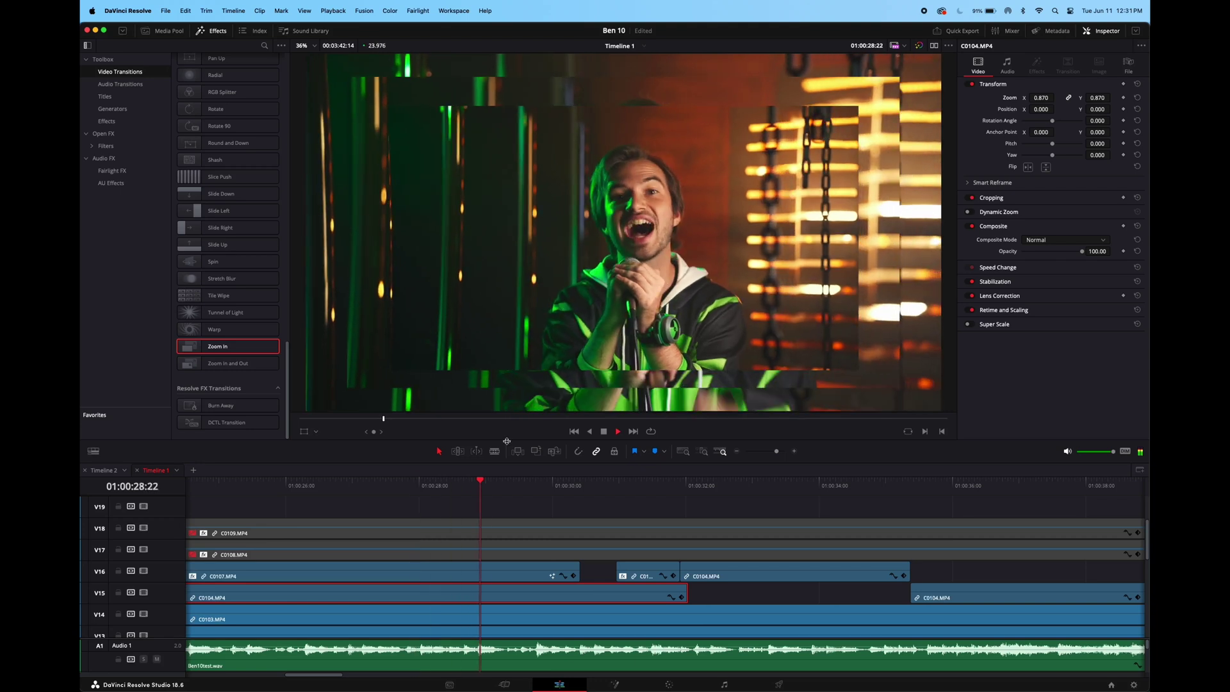
click(392, 487)
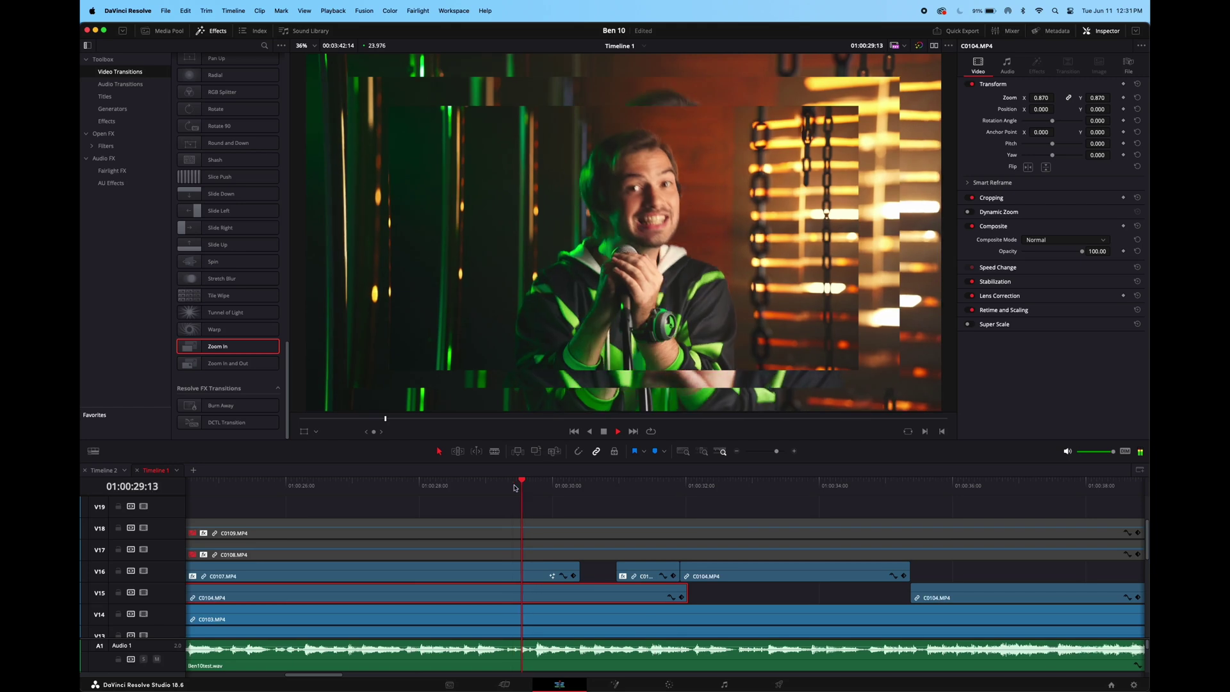
click(295, 487)
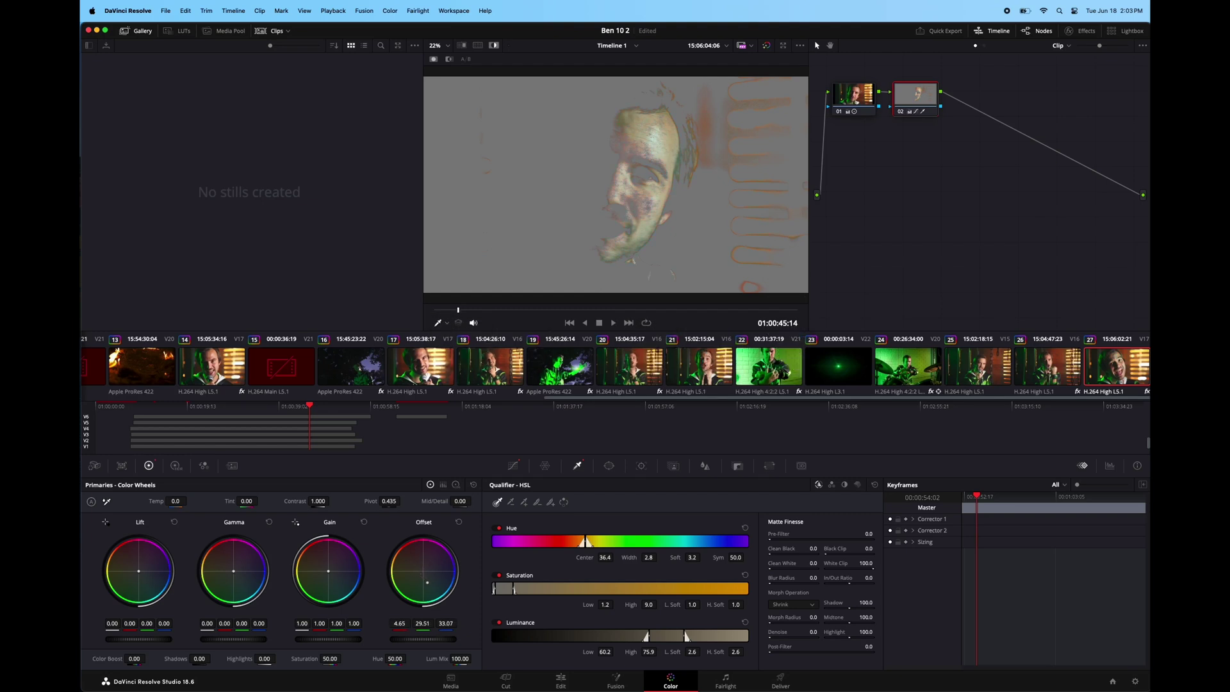
- Add serial node 03 qualifying the orange background lights, hide the highlight, and play the clip
key(alt+s)
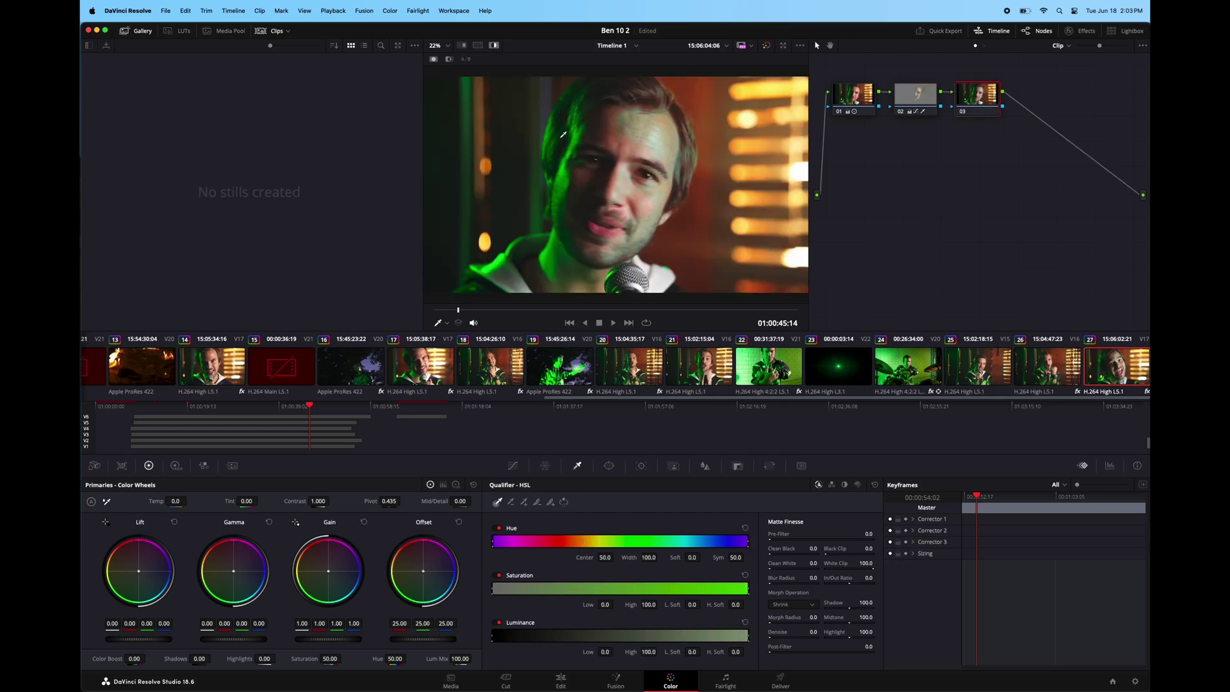
click(486, 164)
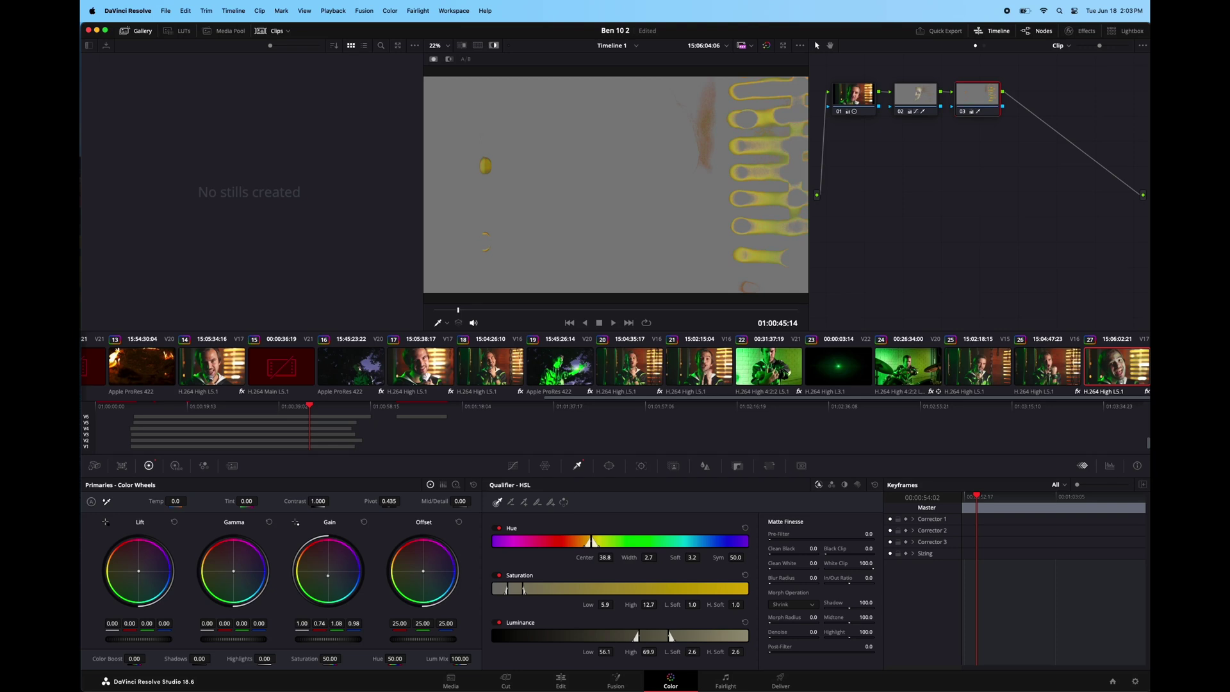
click(494, 45)
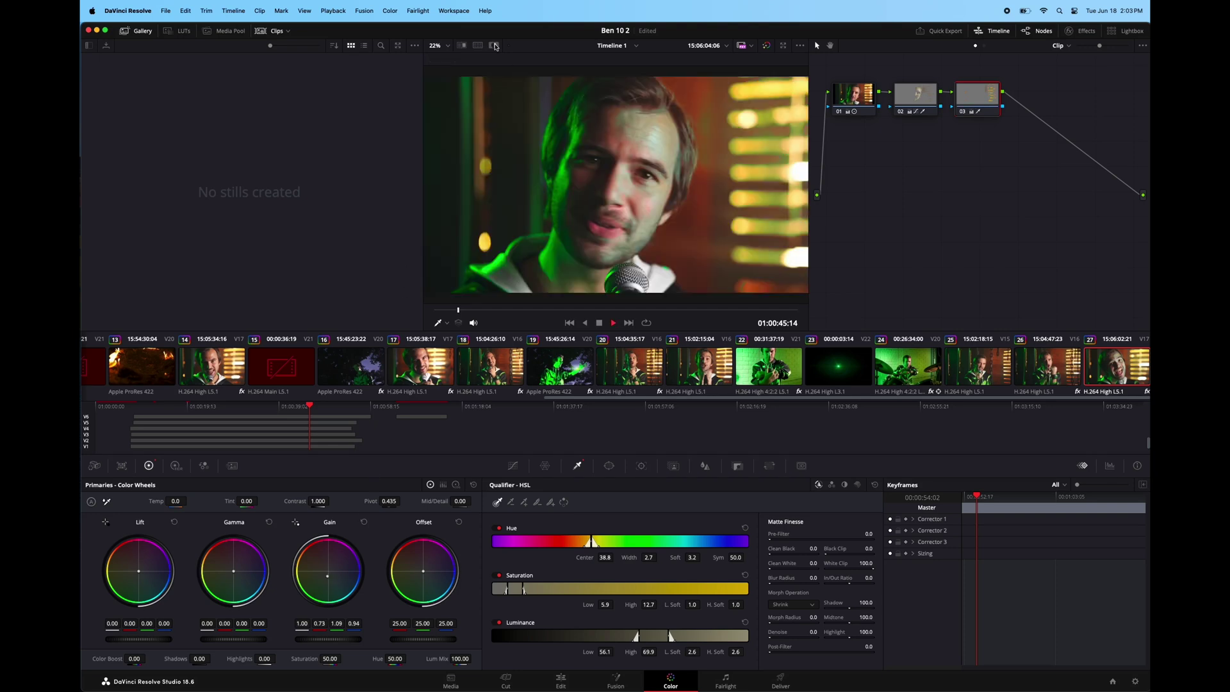
key(space)
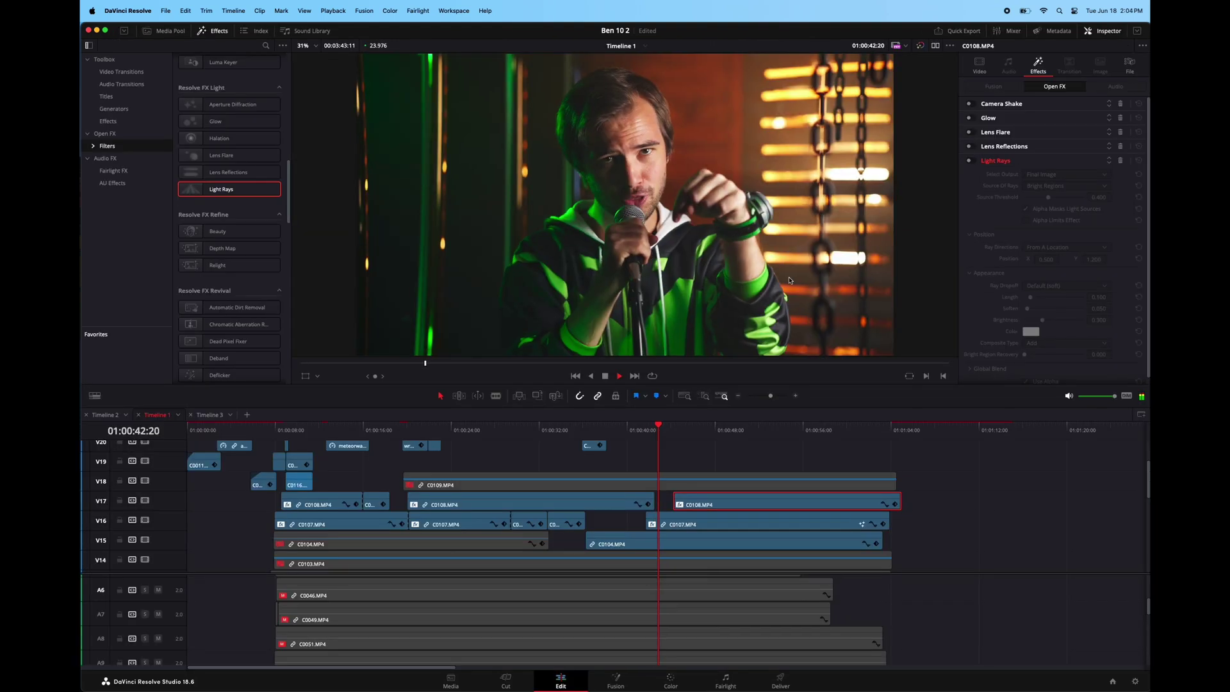
- Switch Camera Shake back on for C0108 and replay from 01:00:44:17 to check the effects
key(space)
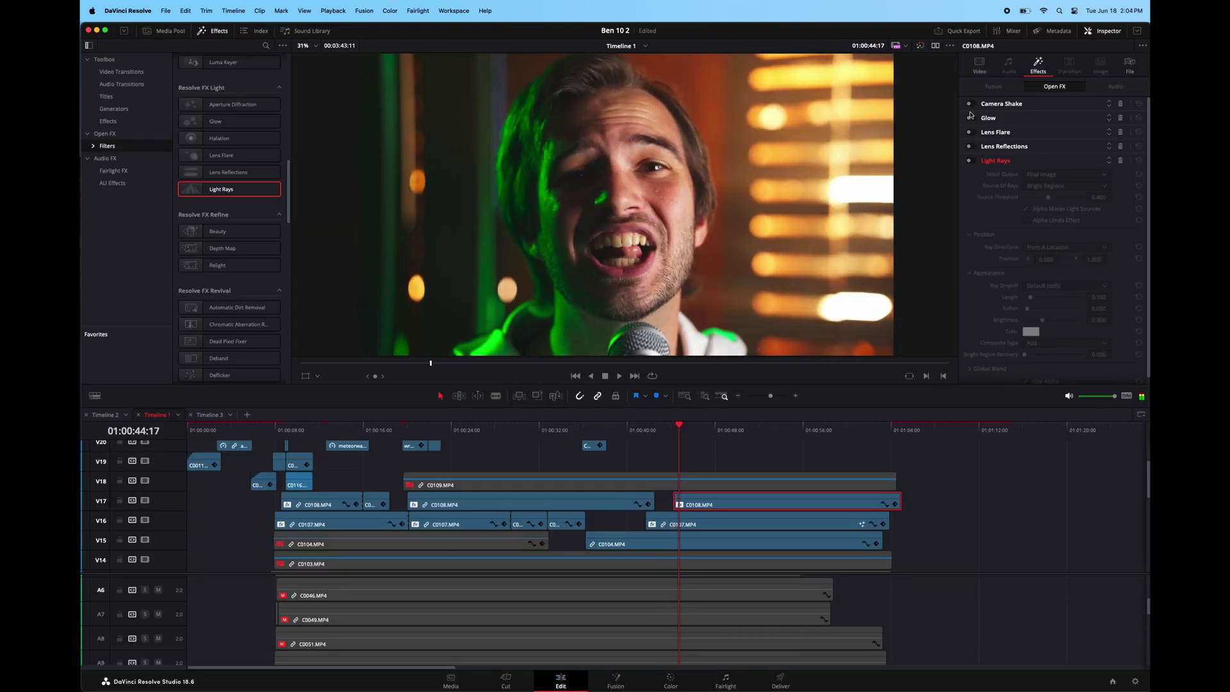
click(969, 103)
key(space)
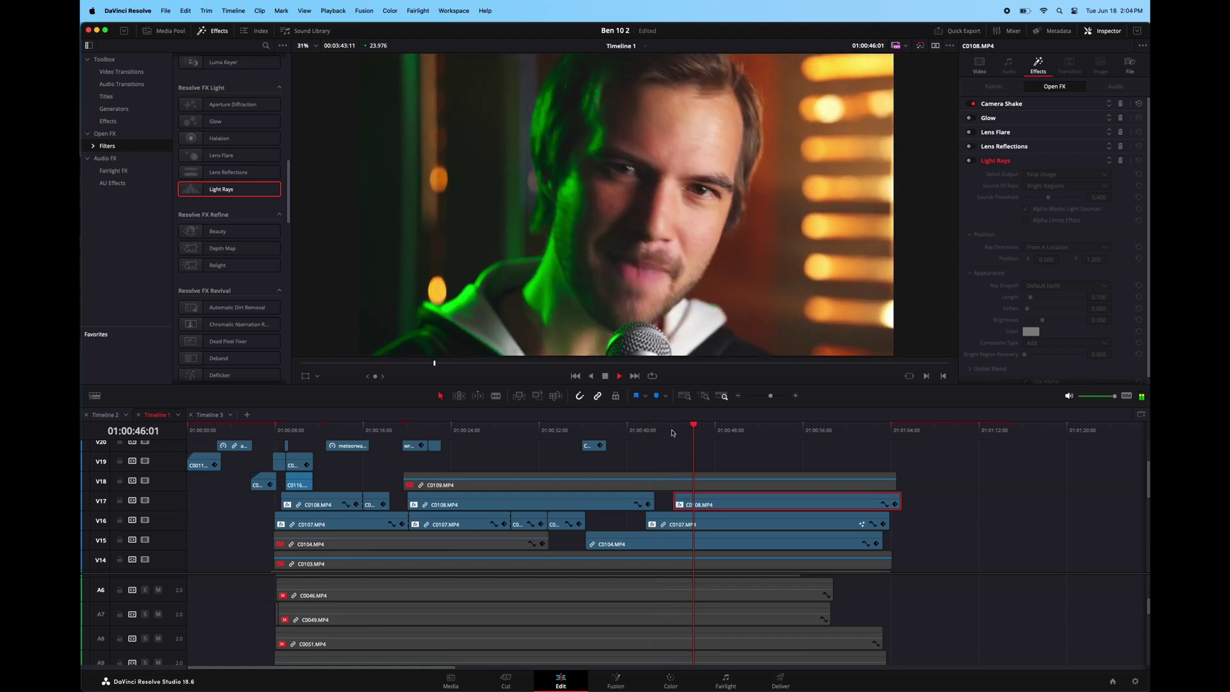
key(space)
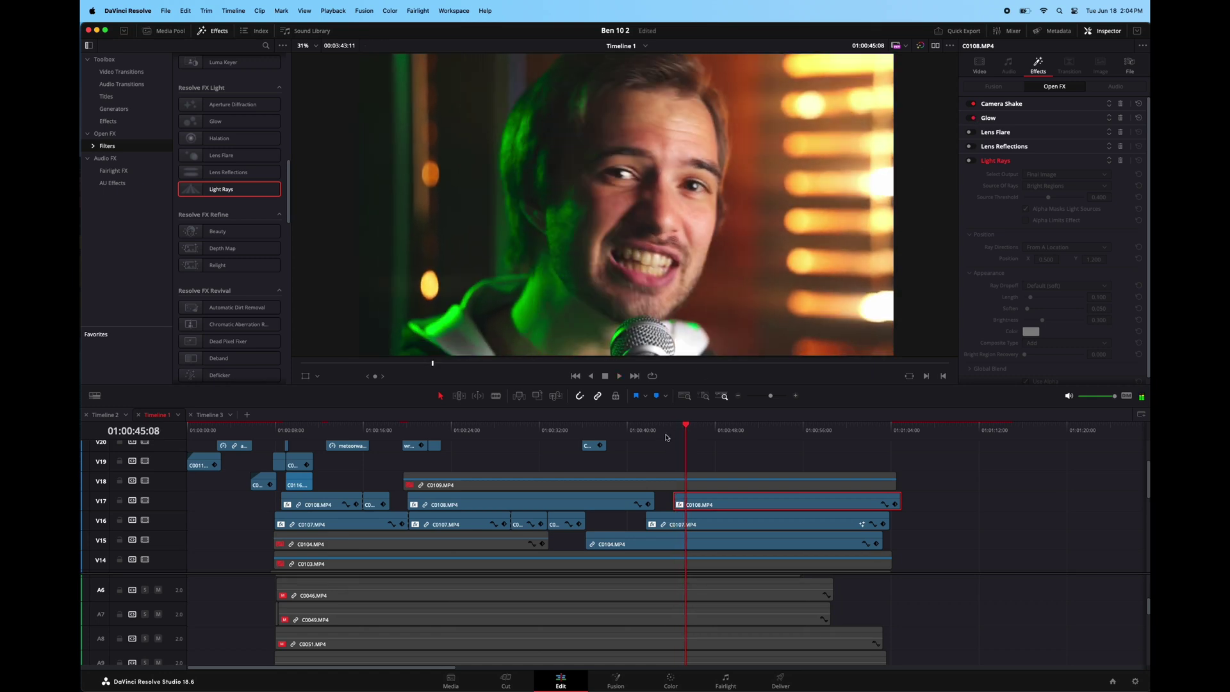
key(space)
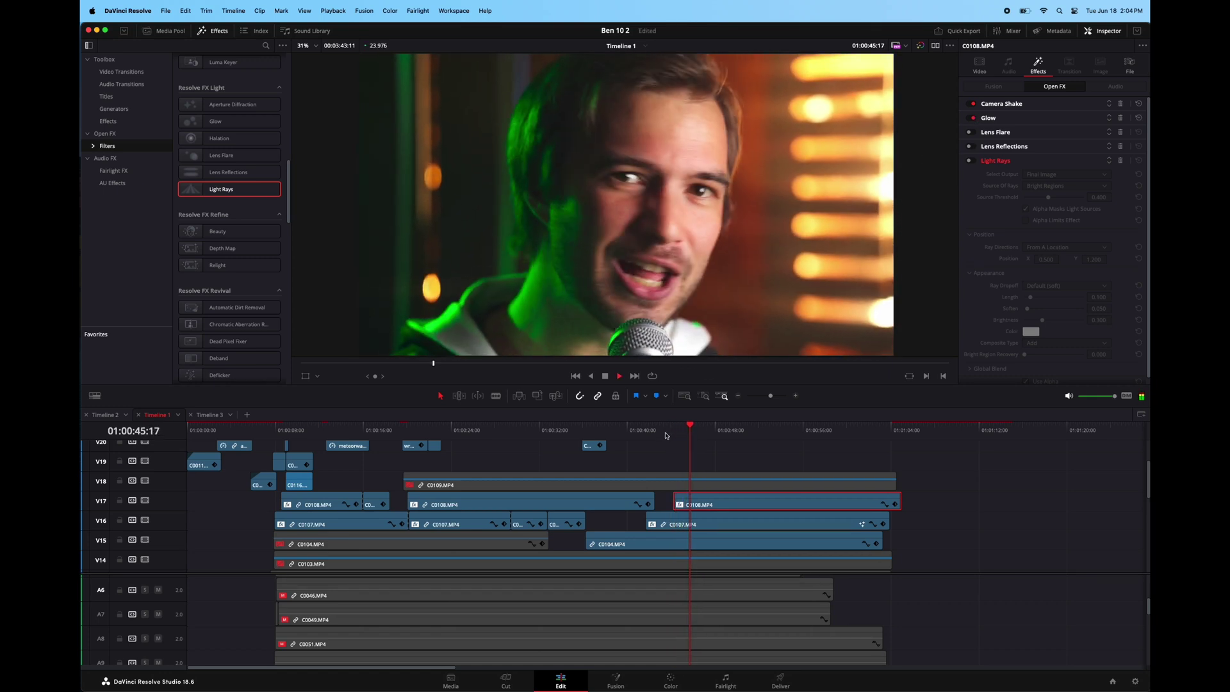
key(space)
key(space)
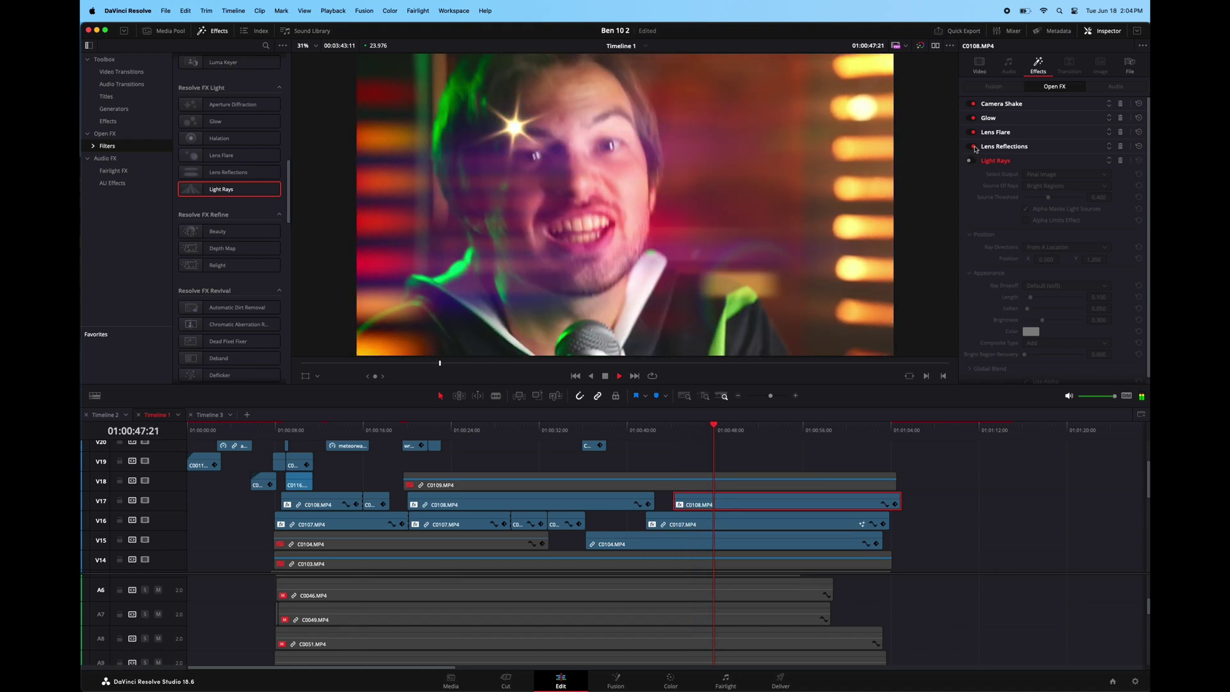
- Switch on the Light Rays effect for C0108 and play the clip back
click(971, 160)
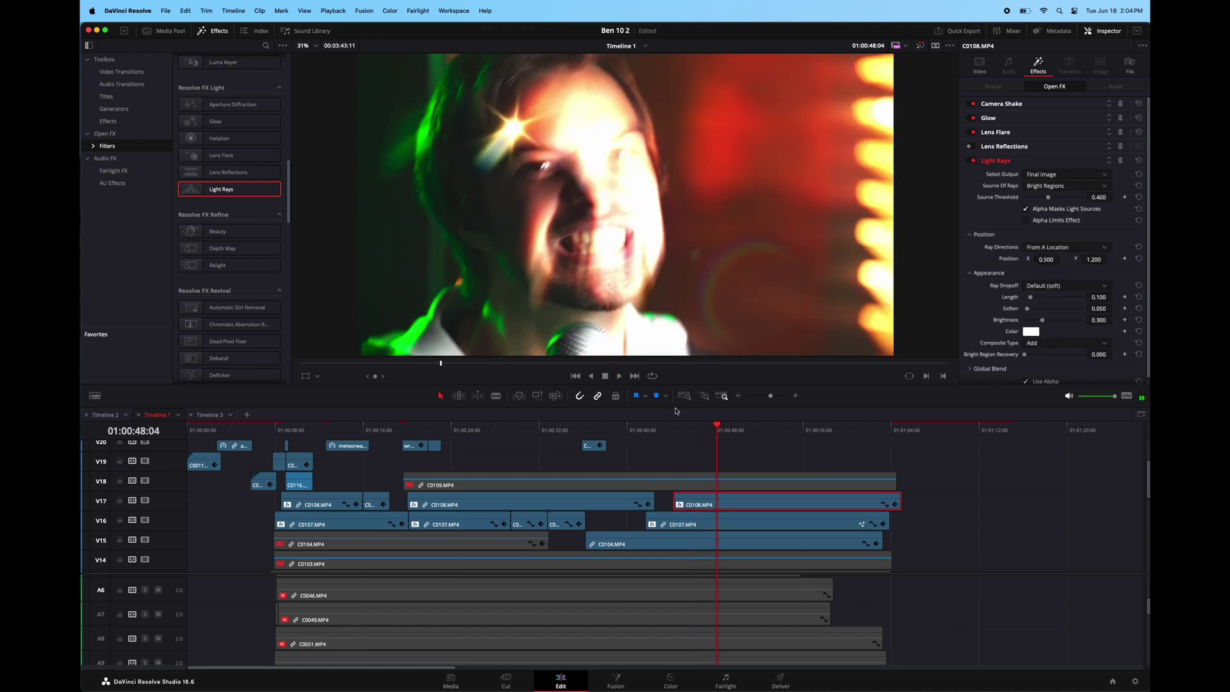
key(space)
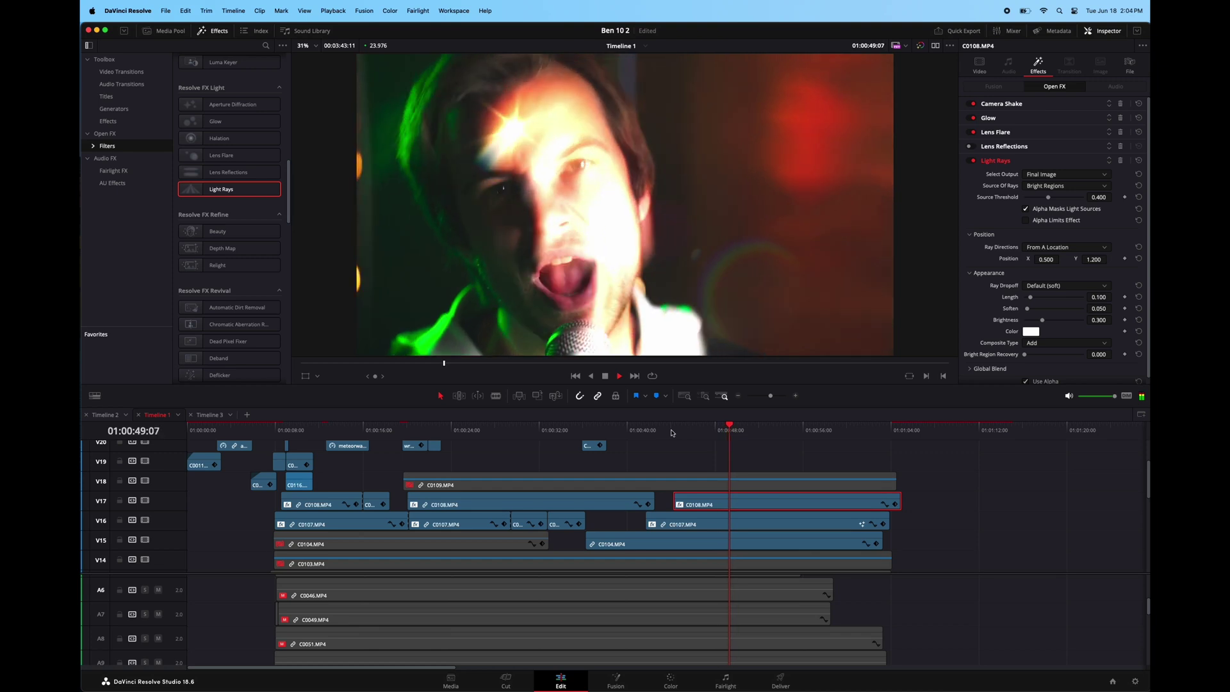
- Stop playback and shrink C0108's Transform Zoom to 0.510 in the Inspector
key(space)
click(978, 64)
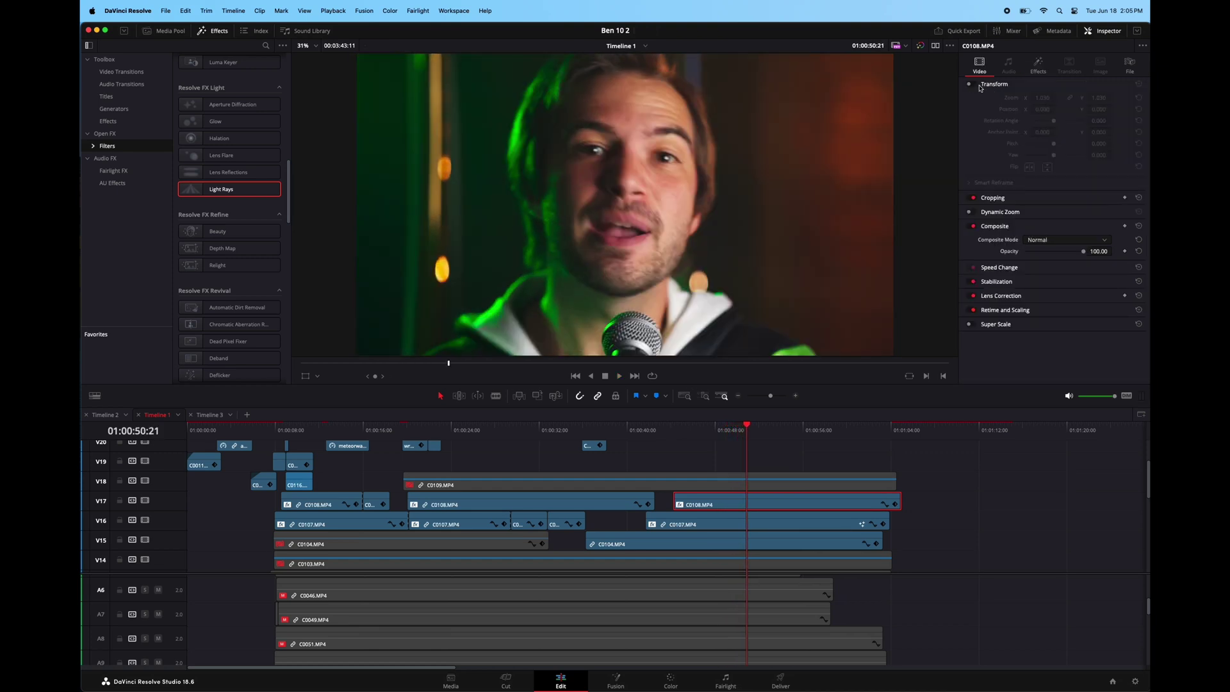
drag(1042, 97, 999, 98)
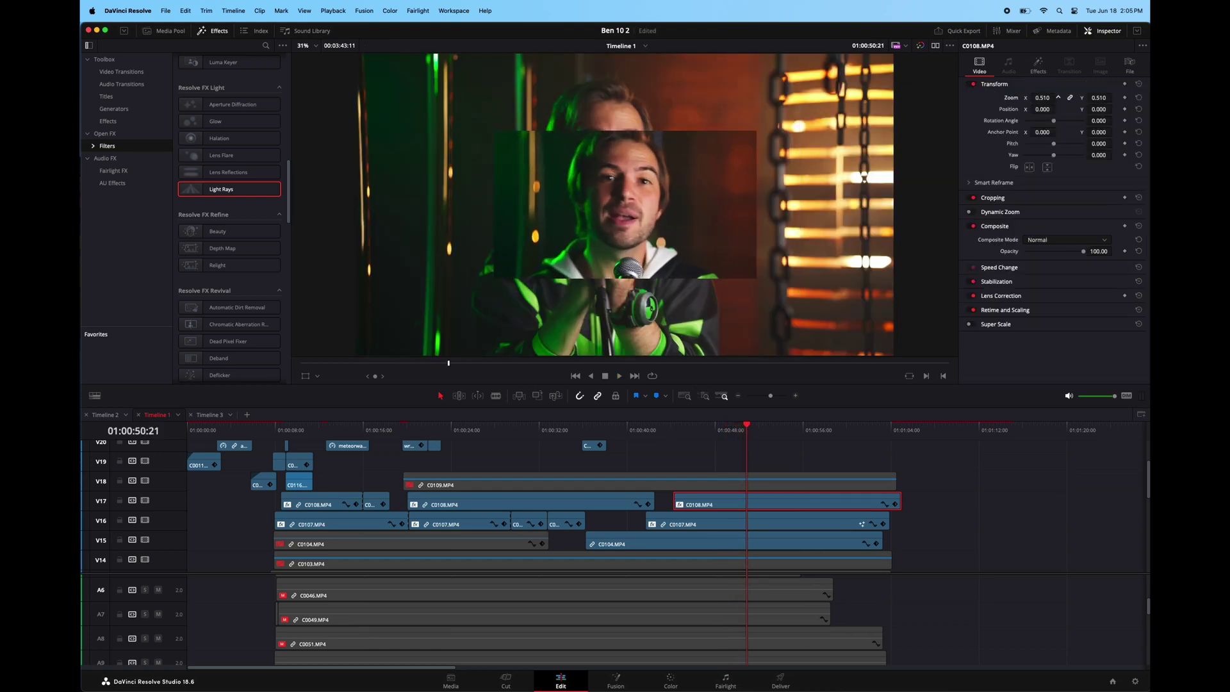
- Enable Transform on C0107 on V16 at zoom 0.840, preview the nested insets, and grab Arrow Iris
click(794, 523)
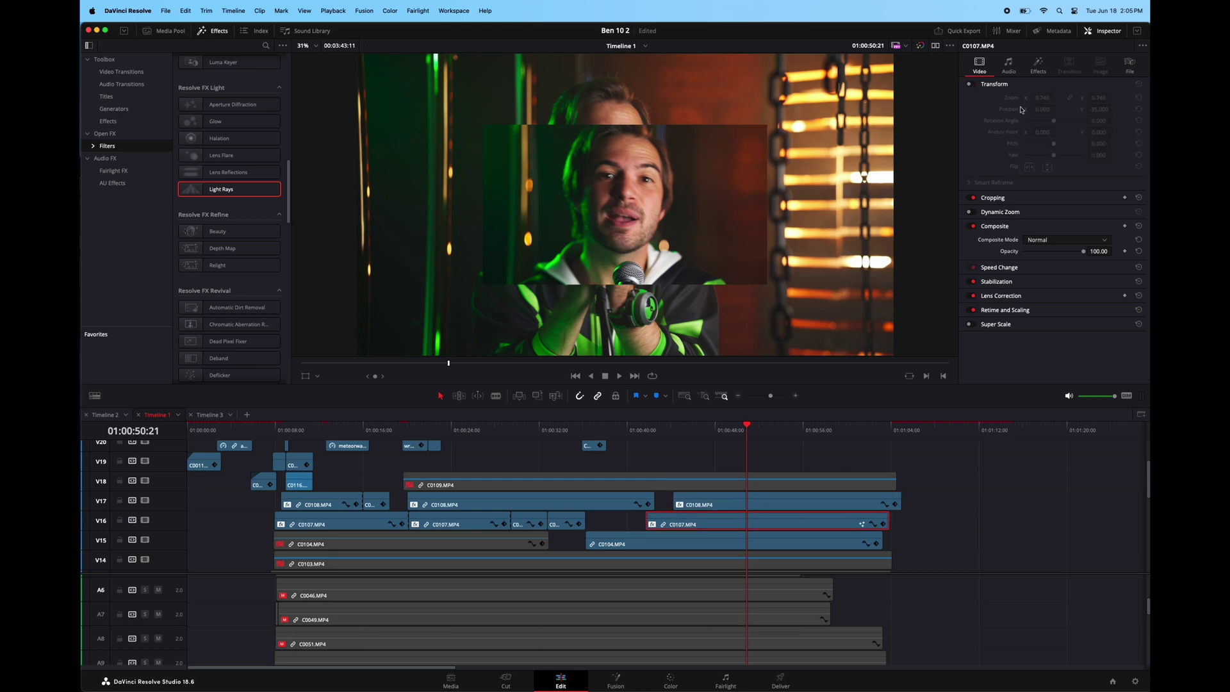
click(969, 84)
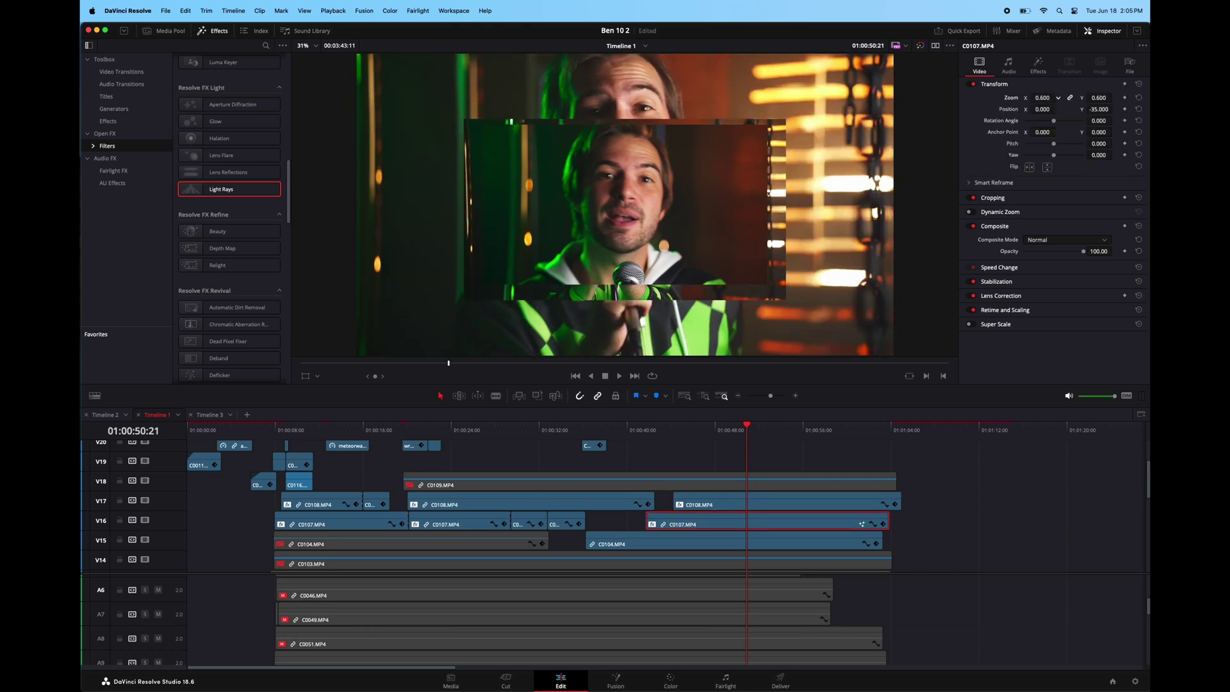
key(space)
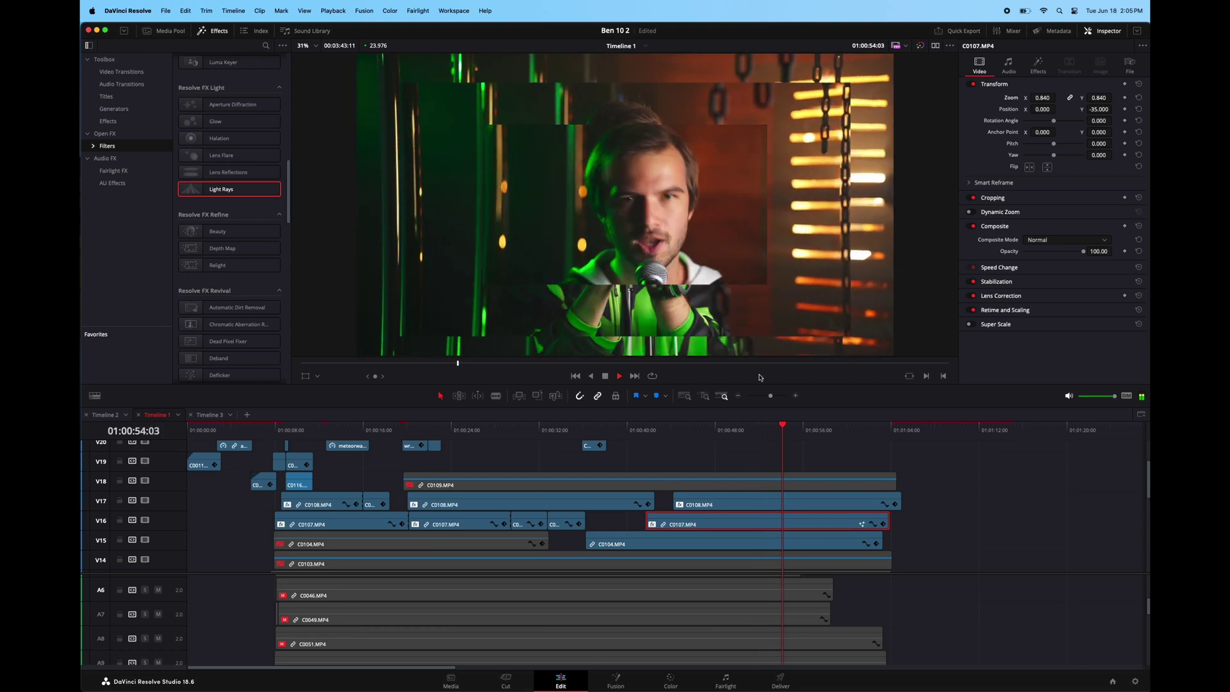
key(space)
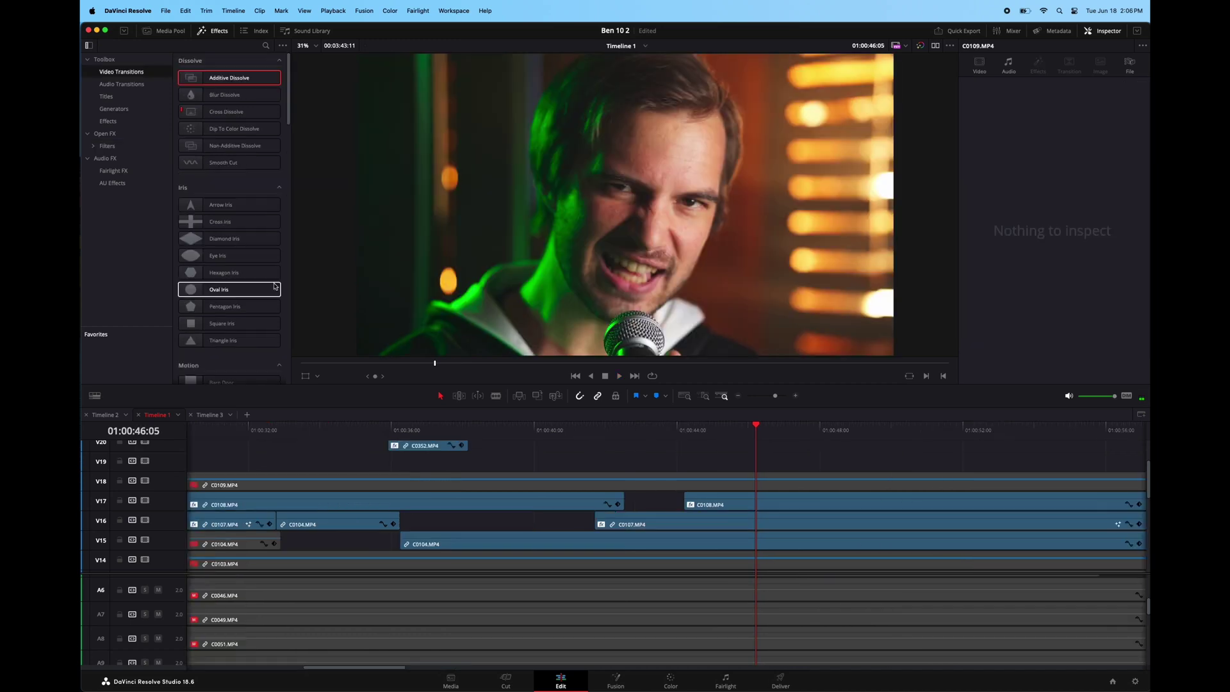
drag(218, 205, 374, 228)
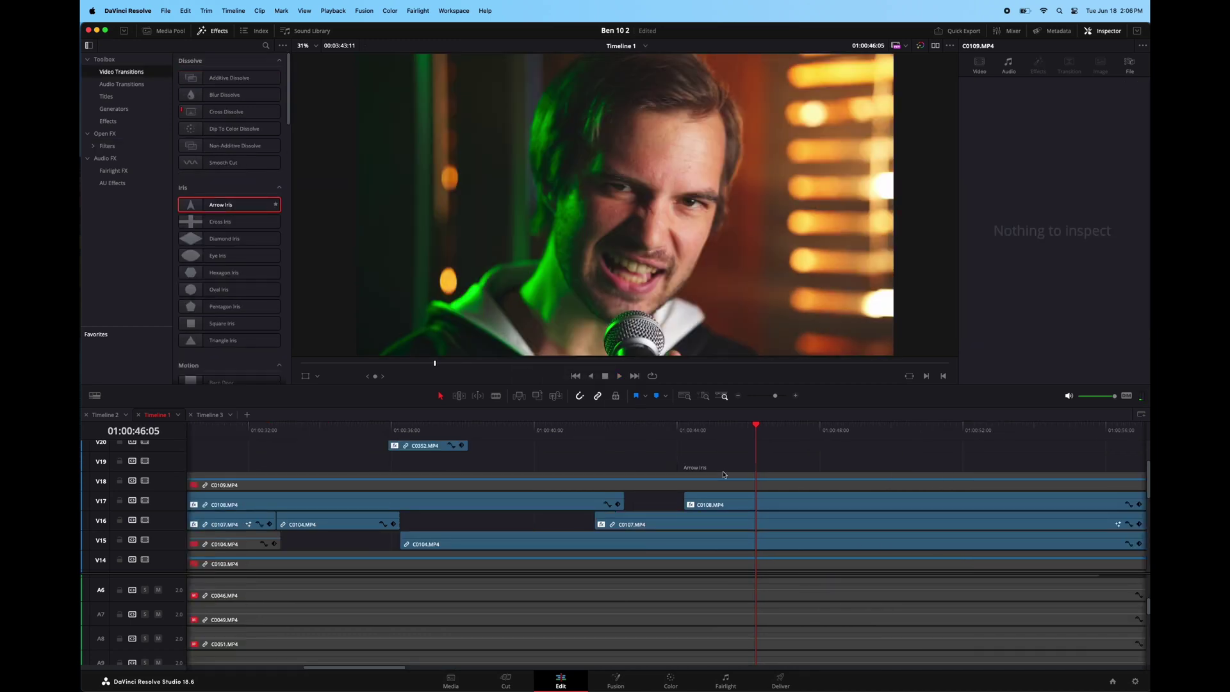
- Place Arrow Iris at the head of C0108 on V17, preview it, then delete it
drag(723, 473, 693, 495)
key(space)
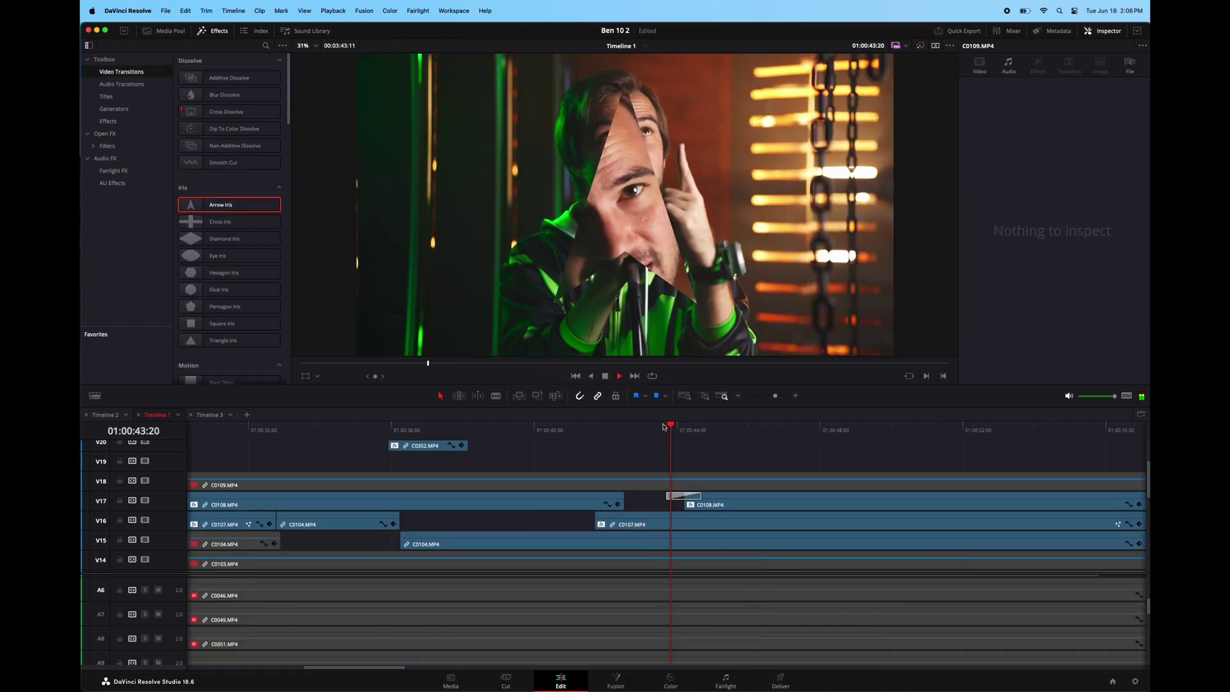
click(661, 426)
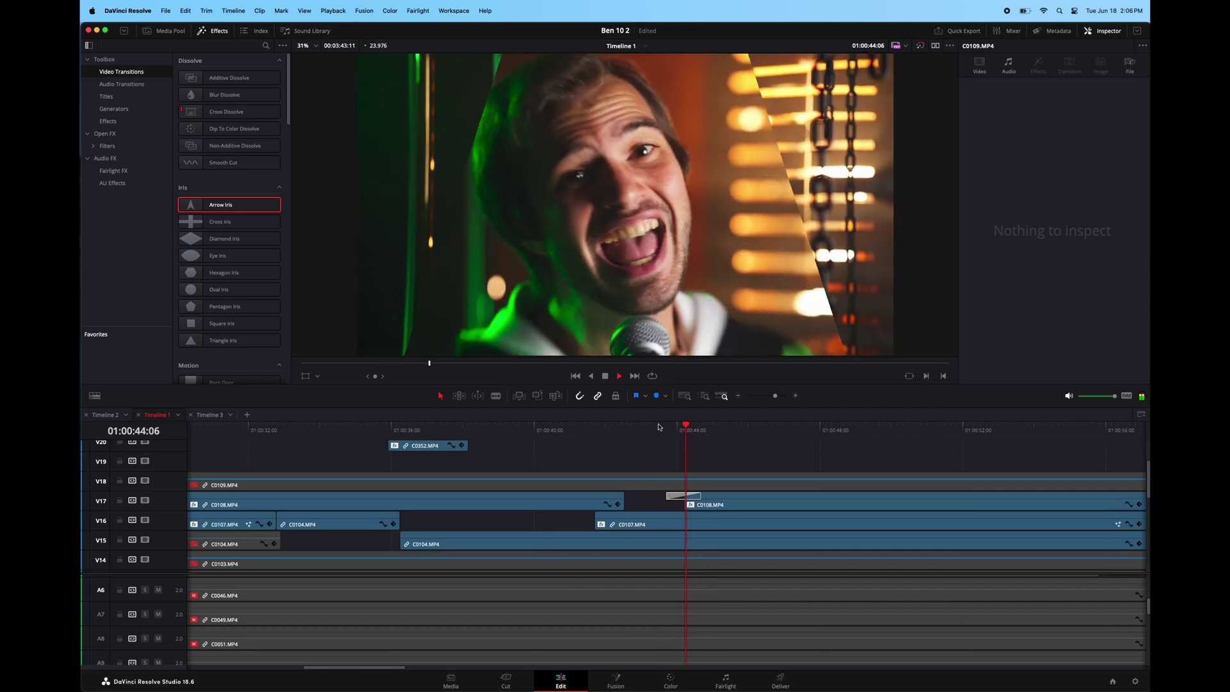
click(679, 499)
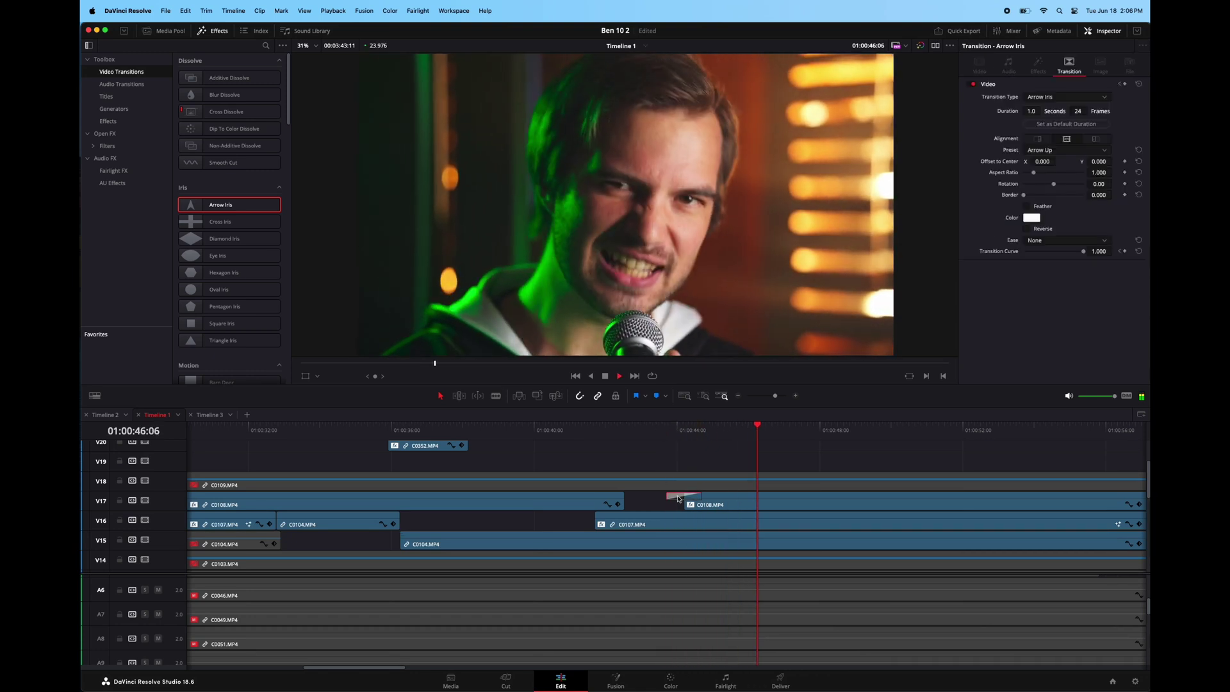
key(Delete)
- Try a Radial Wipe in the V17 gap, then pick Block Glitch from Fusion Transitions
scroll(252, 335, down, 10)
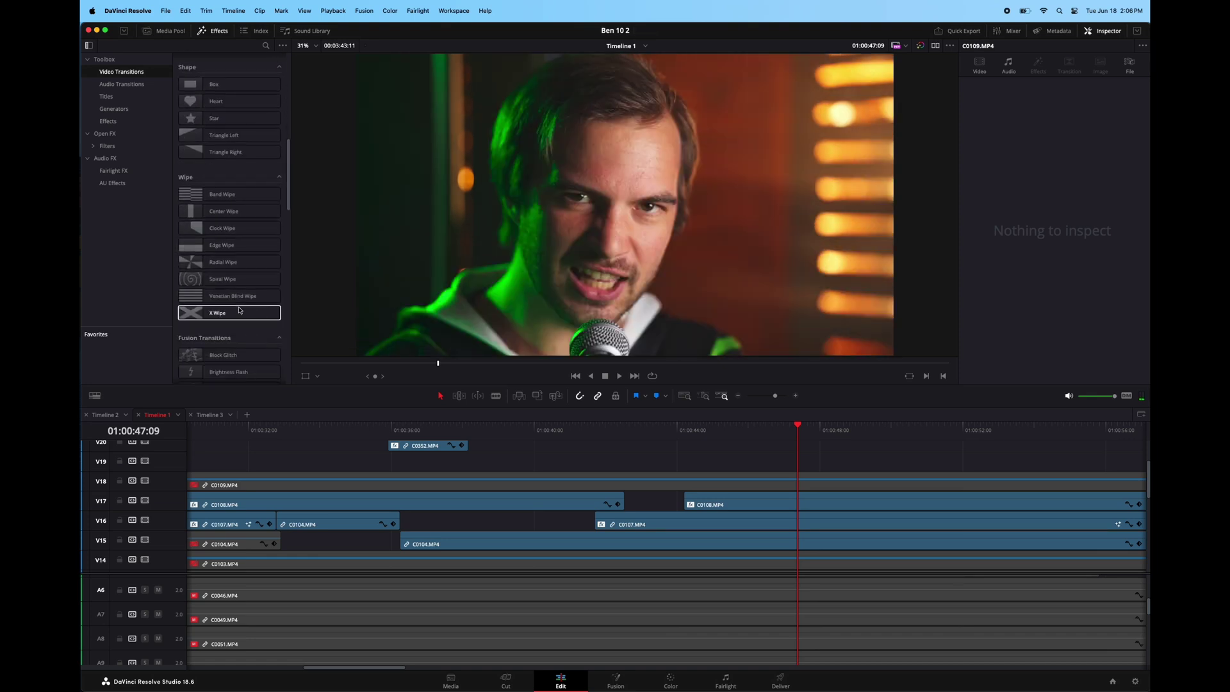
drag(251, 262, 691, 503)
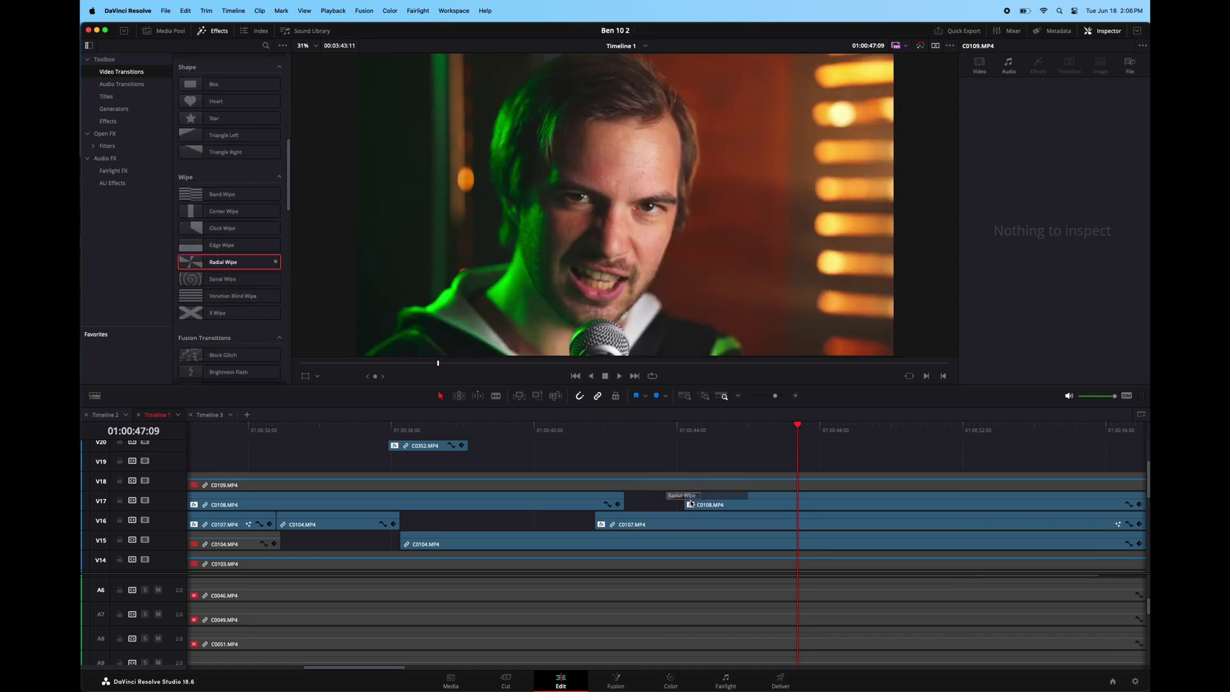
click(663, 445)
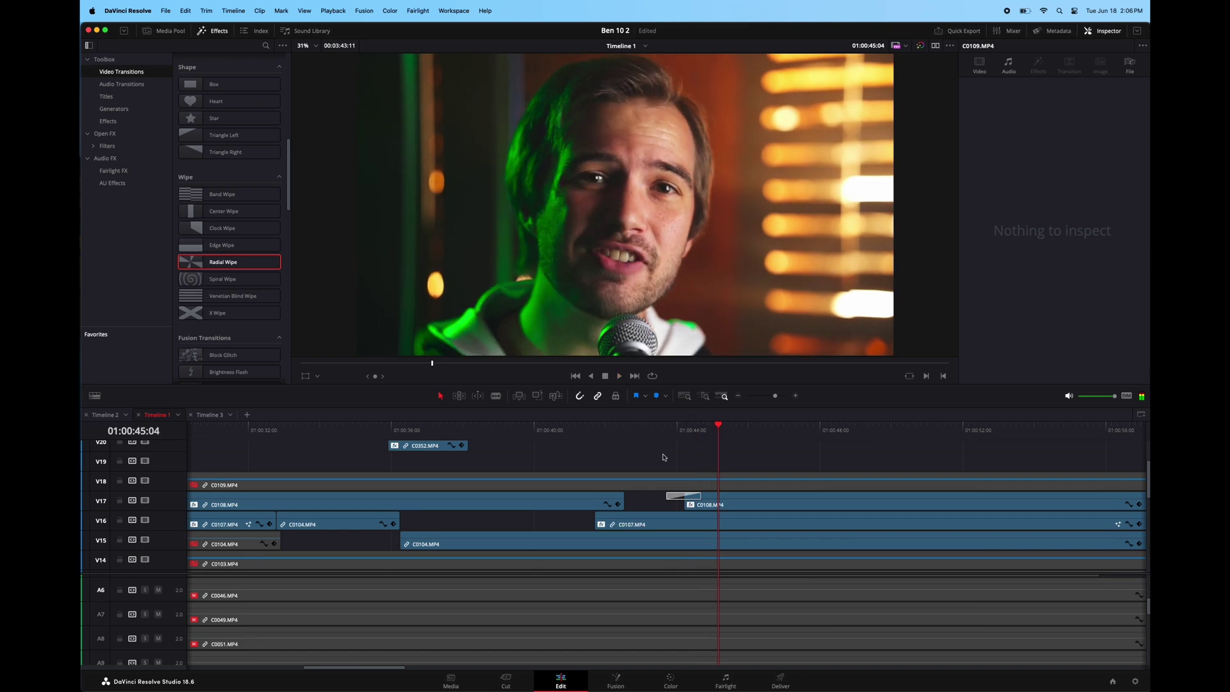
drag(679, 495, 680, 496)
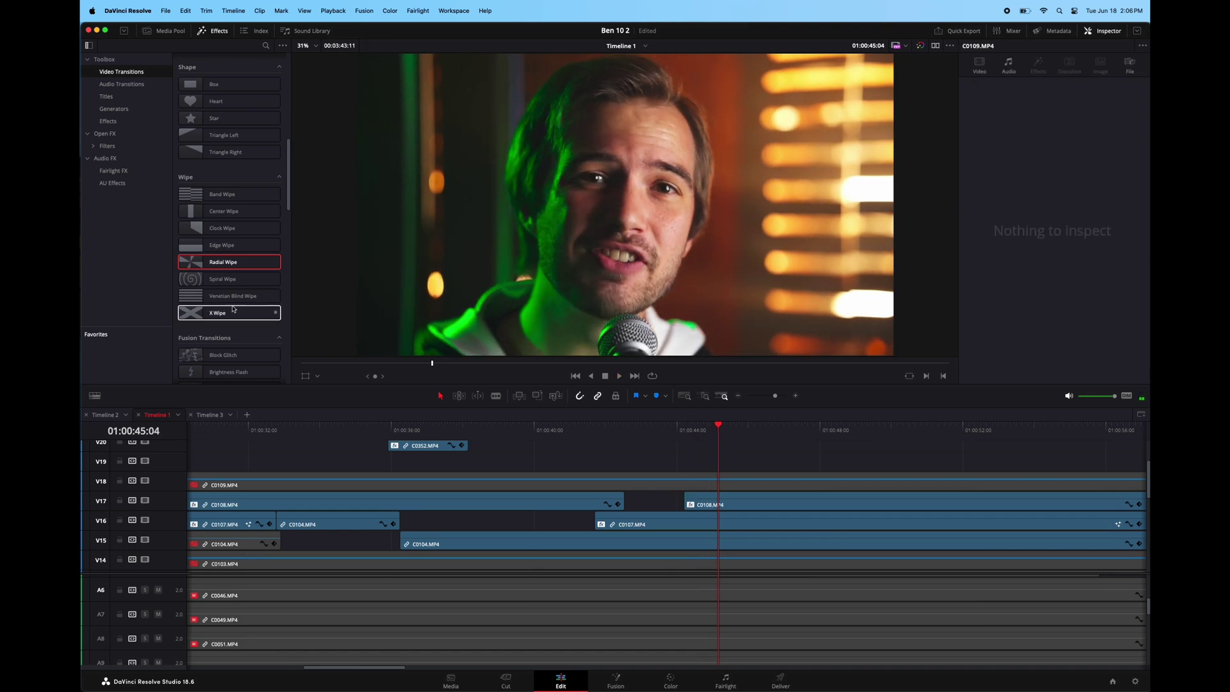
scroll(232, 309, down, 5)
click(218, 235)
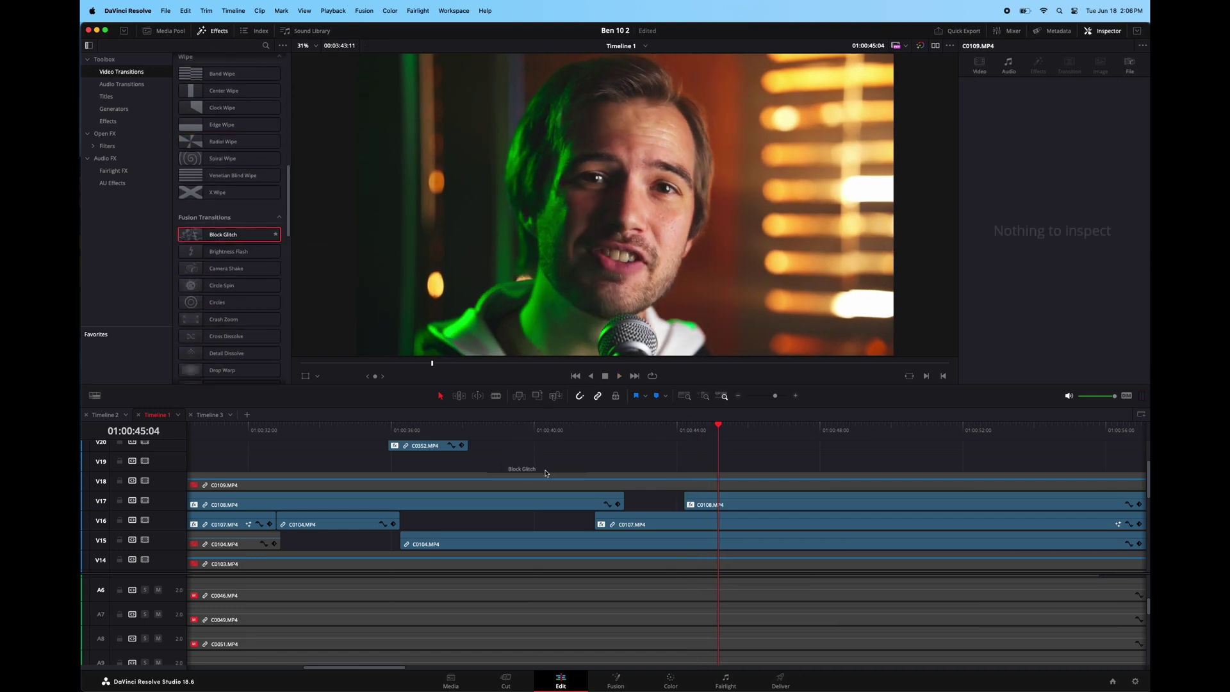
- Drop Block Glitch into the V17 gap, then delete it
drag(545, 474, 689, 501)
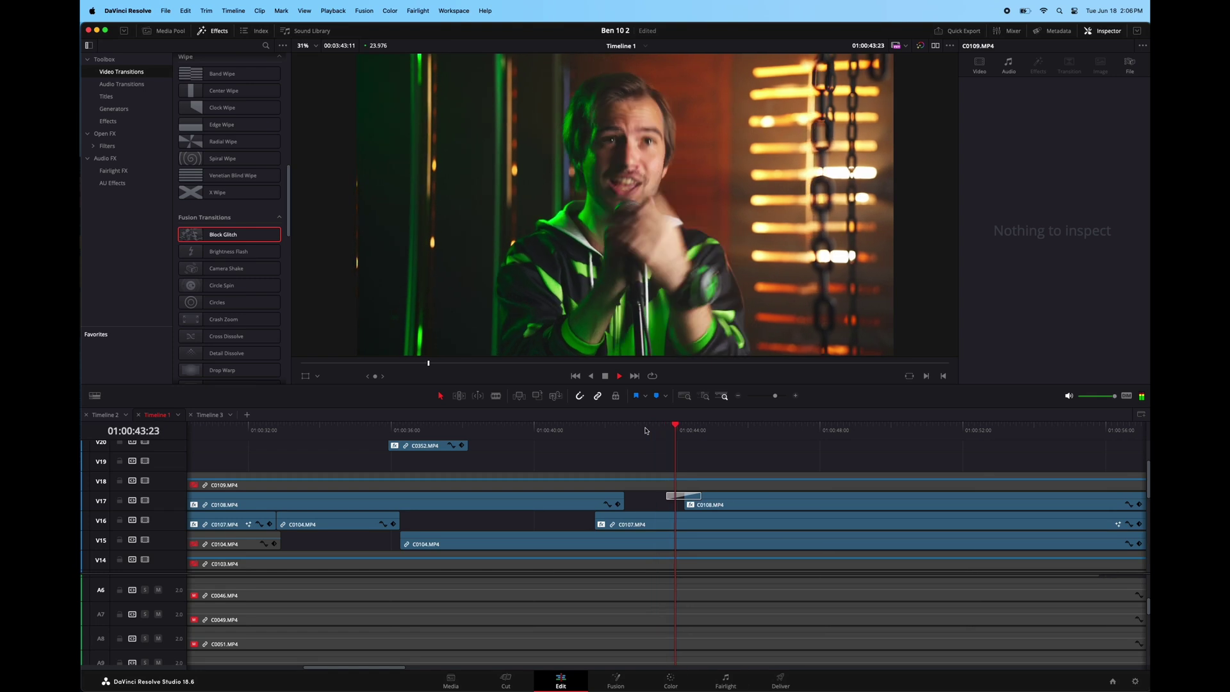
click(676, 496)
key(Delete)
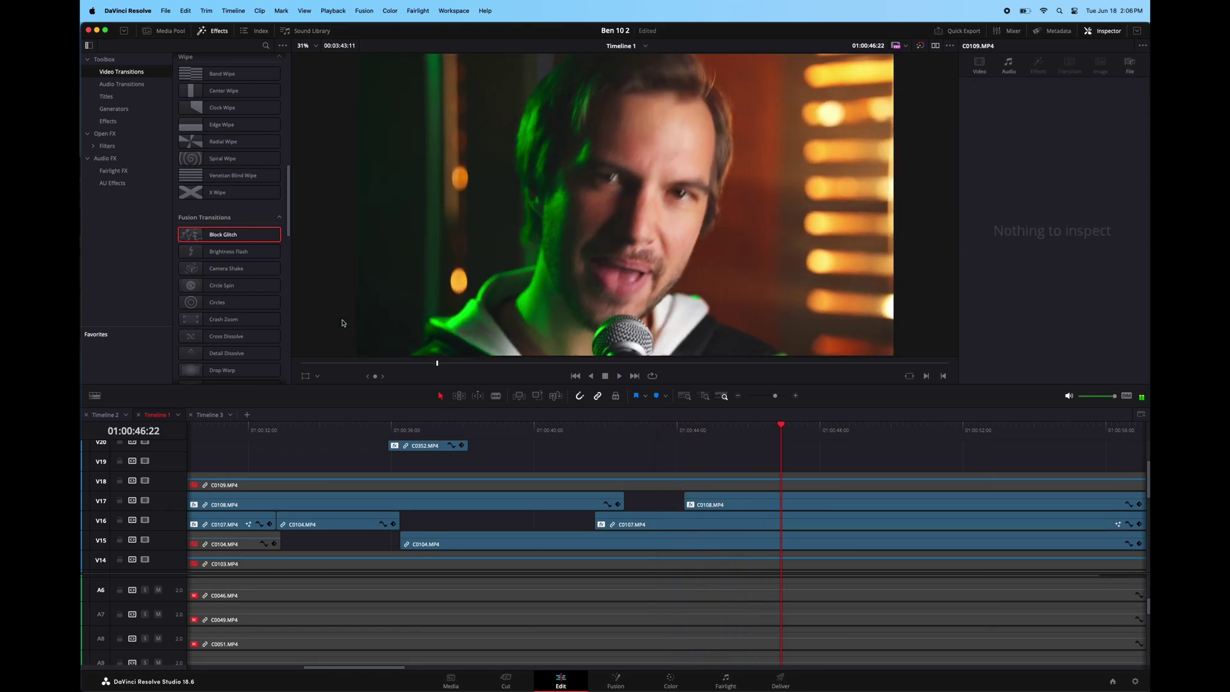
- Try Camera Shake in the V17 gap, preview it, then replace it with the Glitch transition
drag(226, 268, 688, 502)
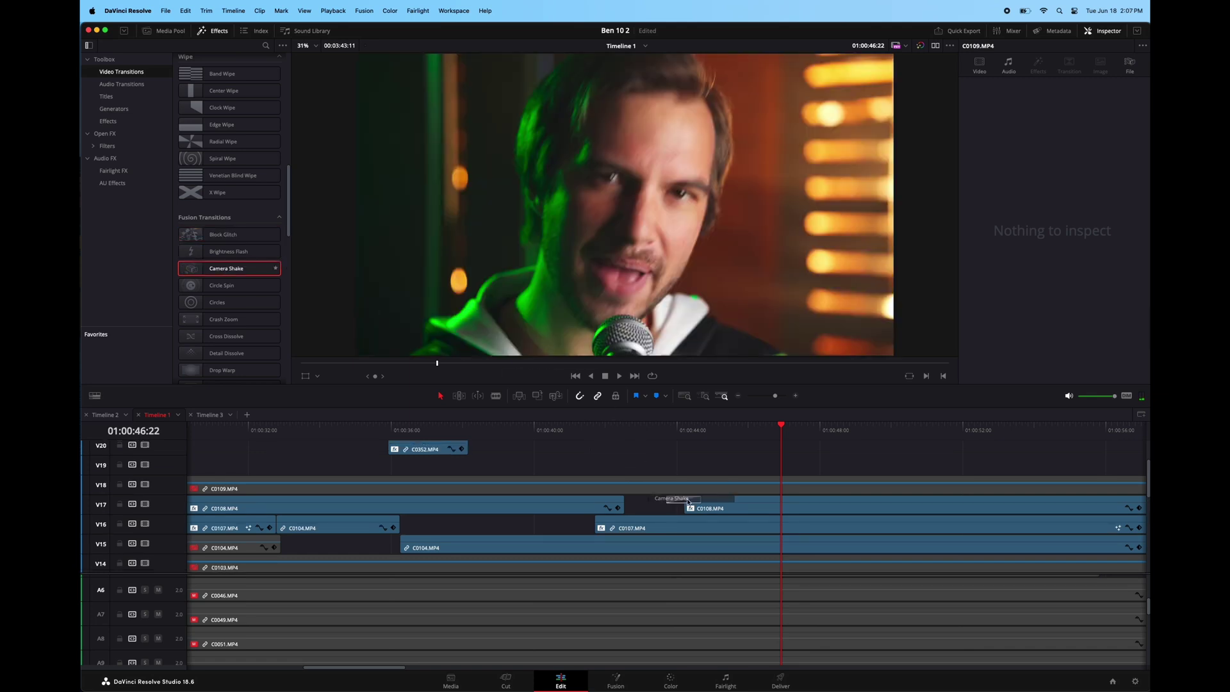
key(space)
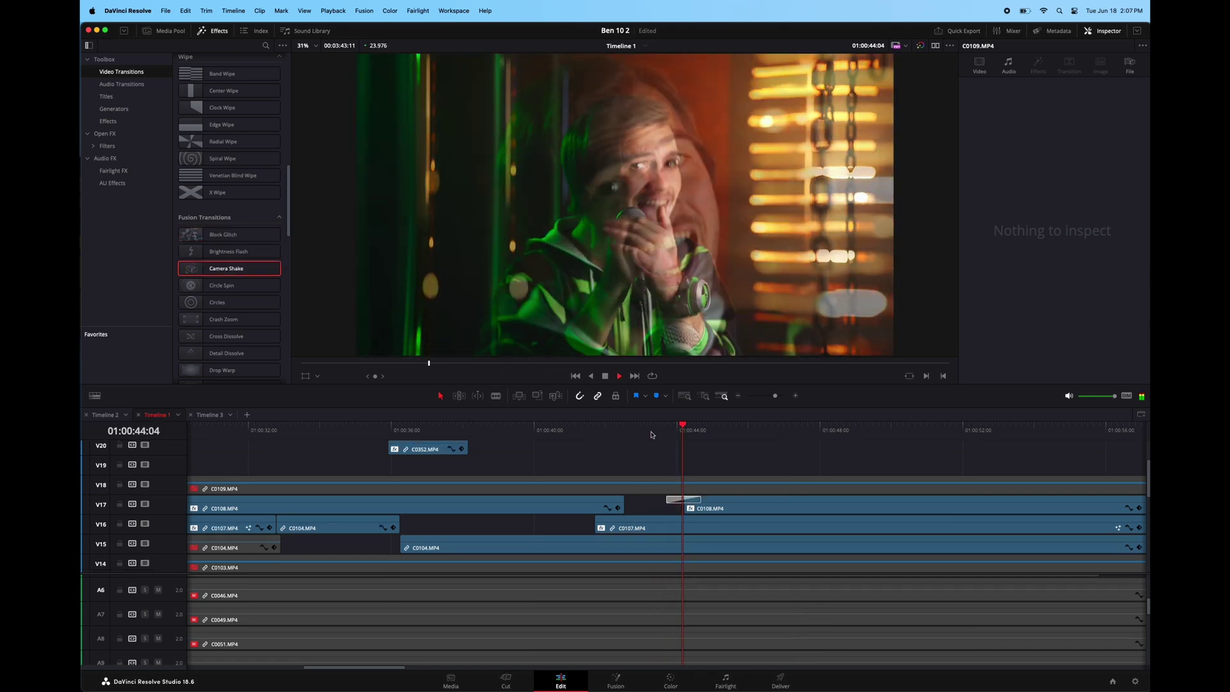
click(651, 434)
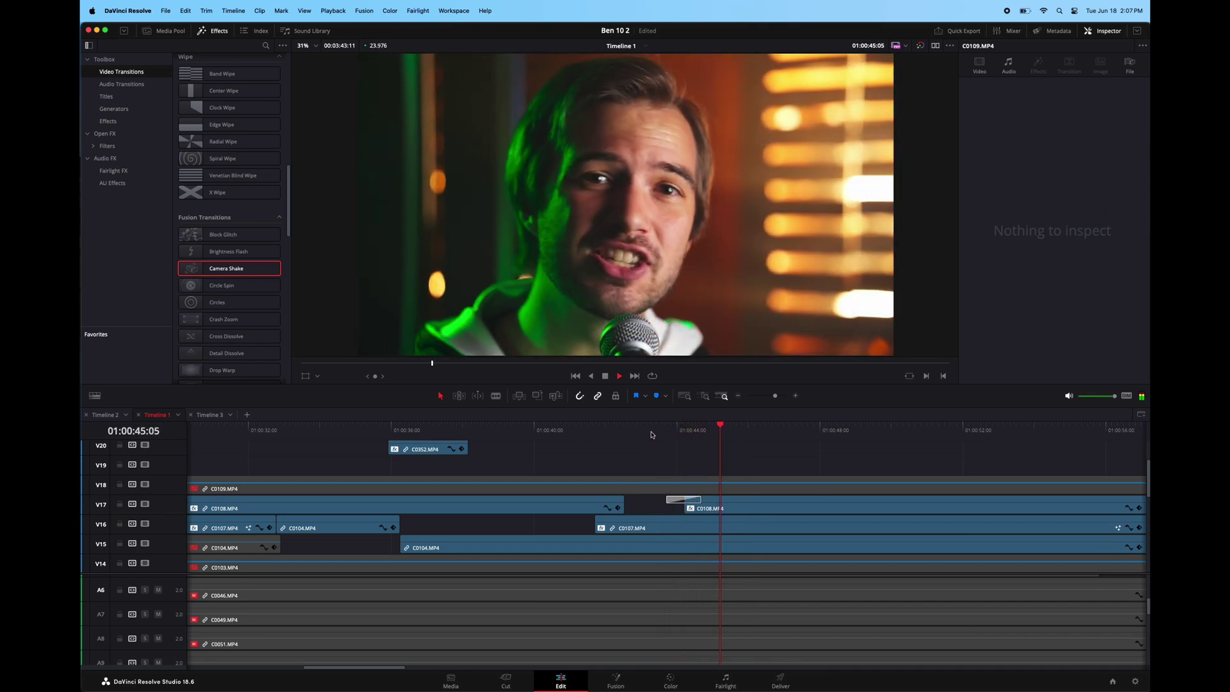
click(676, 502)
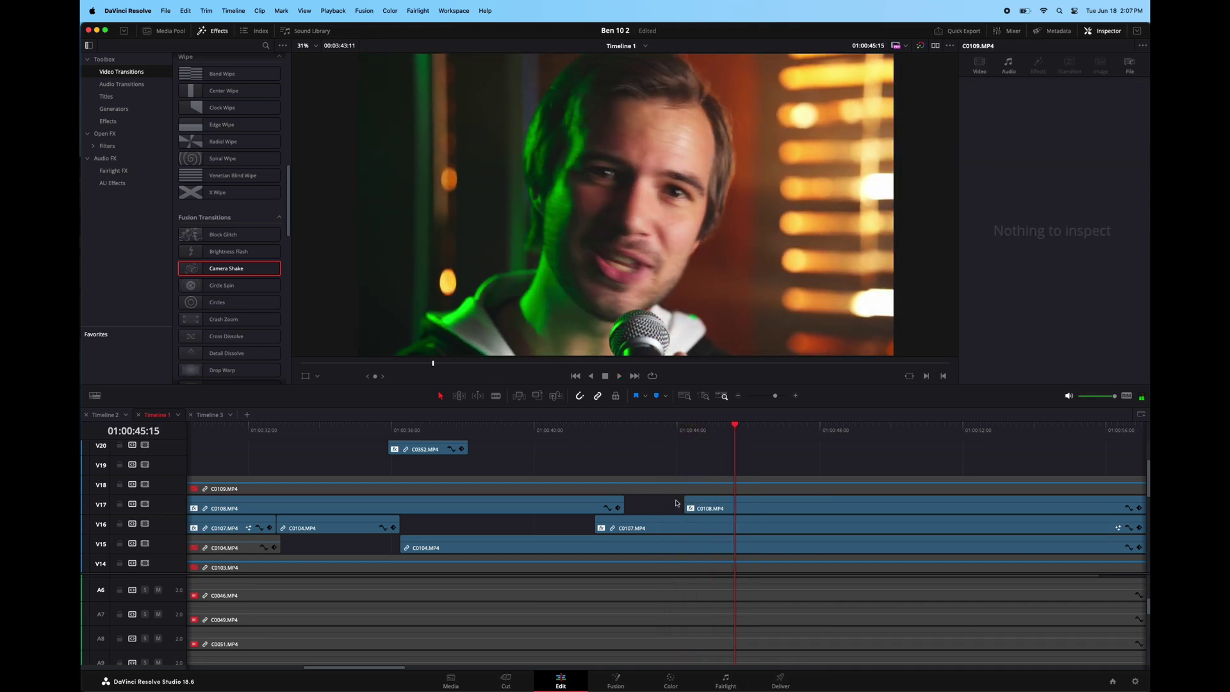
scroll(262, 369, down, 10)
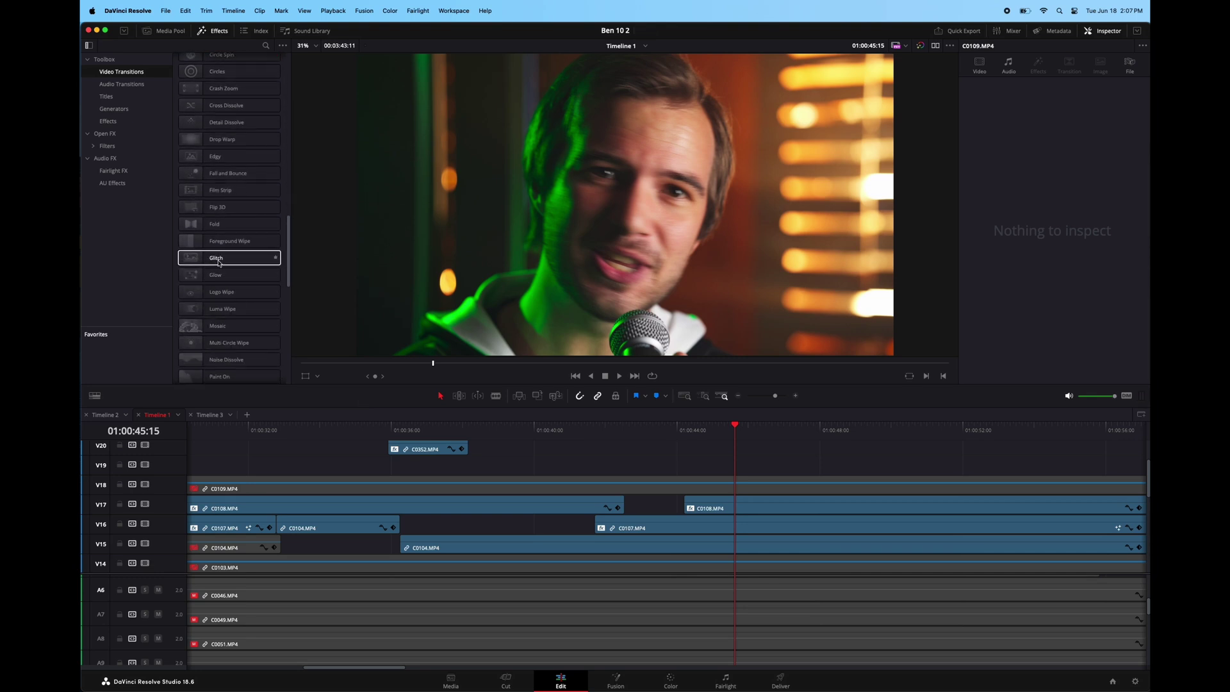
drag(218, 262, 679, 461)
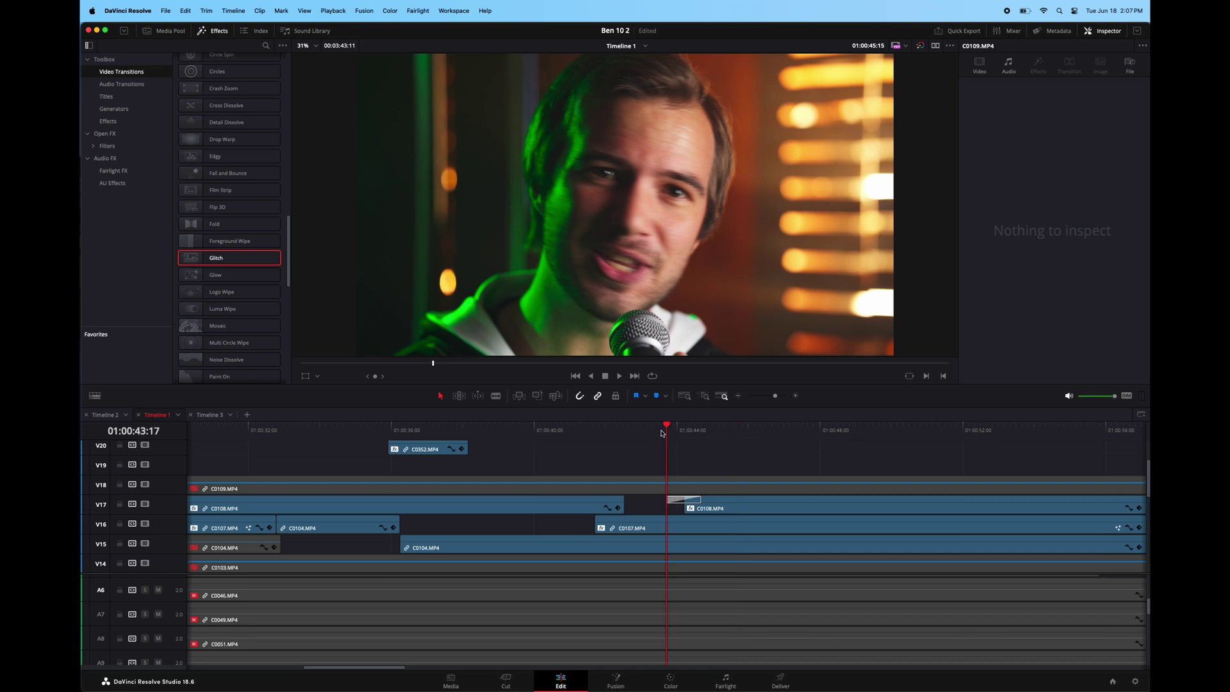
- Preview the Glitch transition, then set Playback > Render Cache to Smart
key(space)
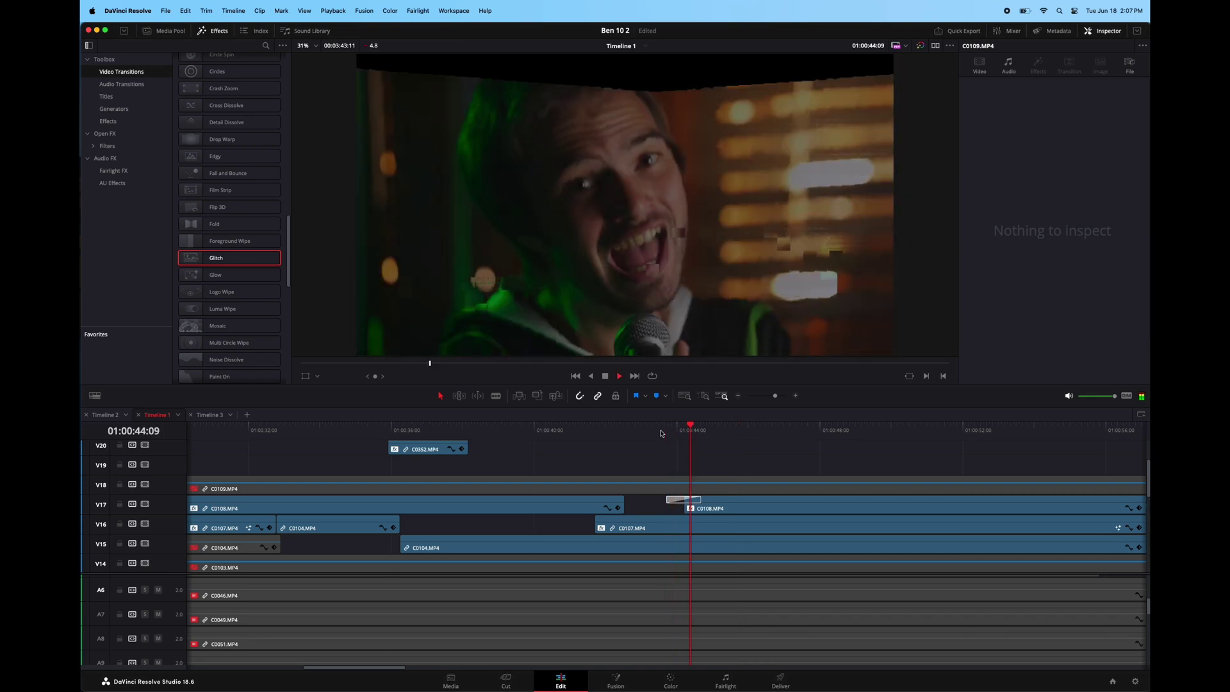
click(653, 432)
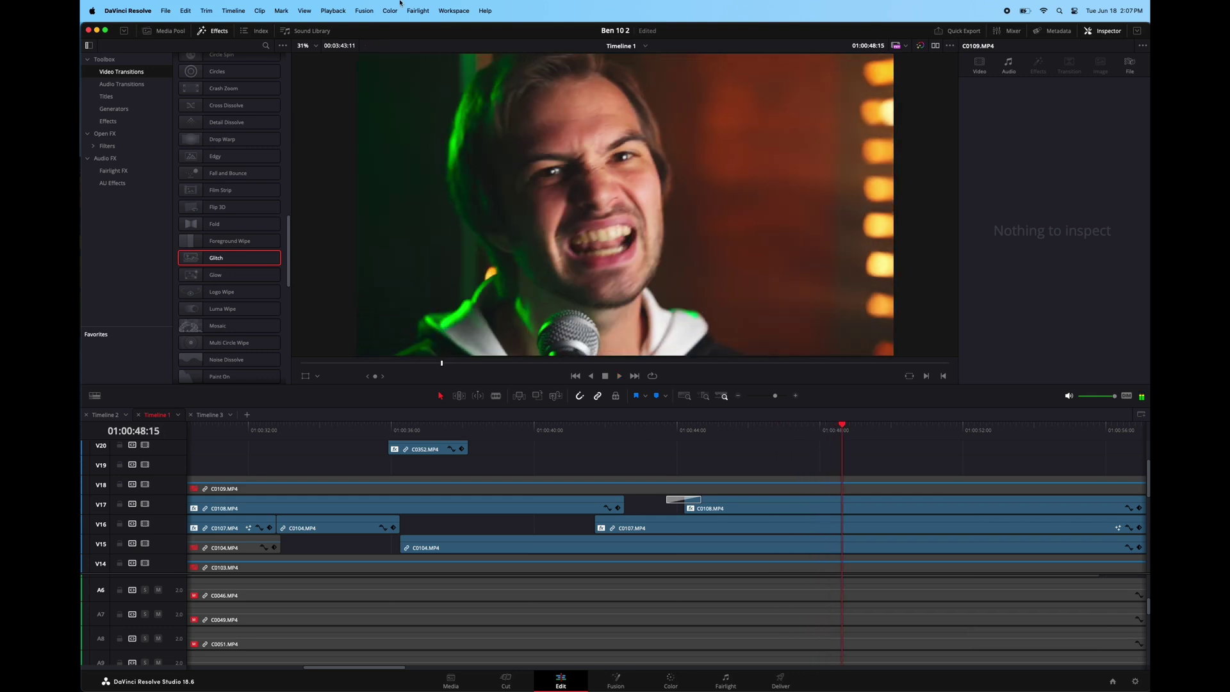
click(359, 11)
mouse_move(333, 11)
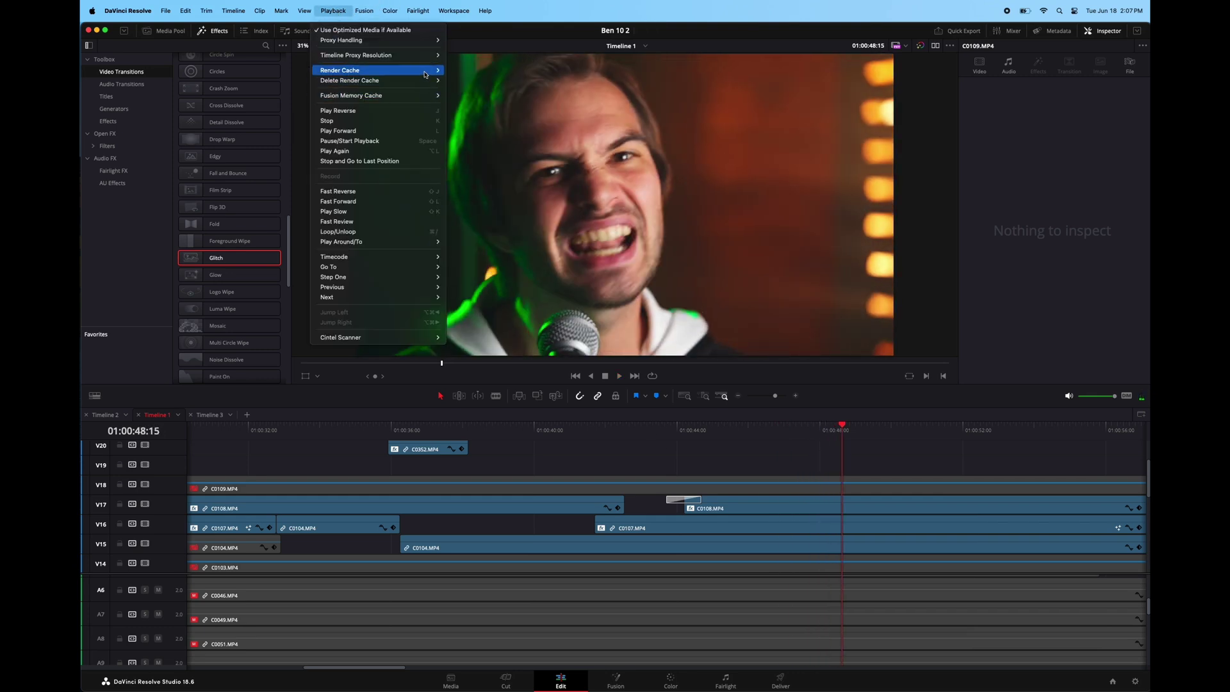
click(461, 80)
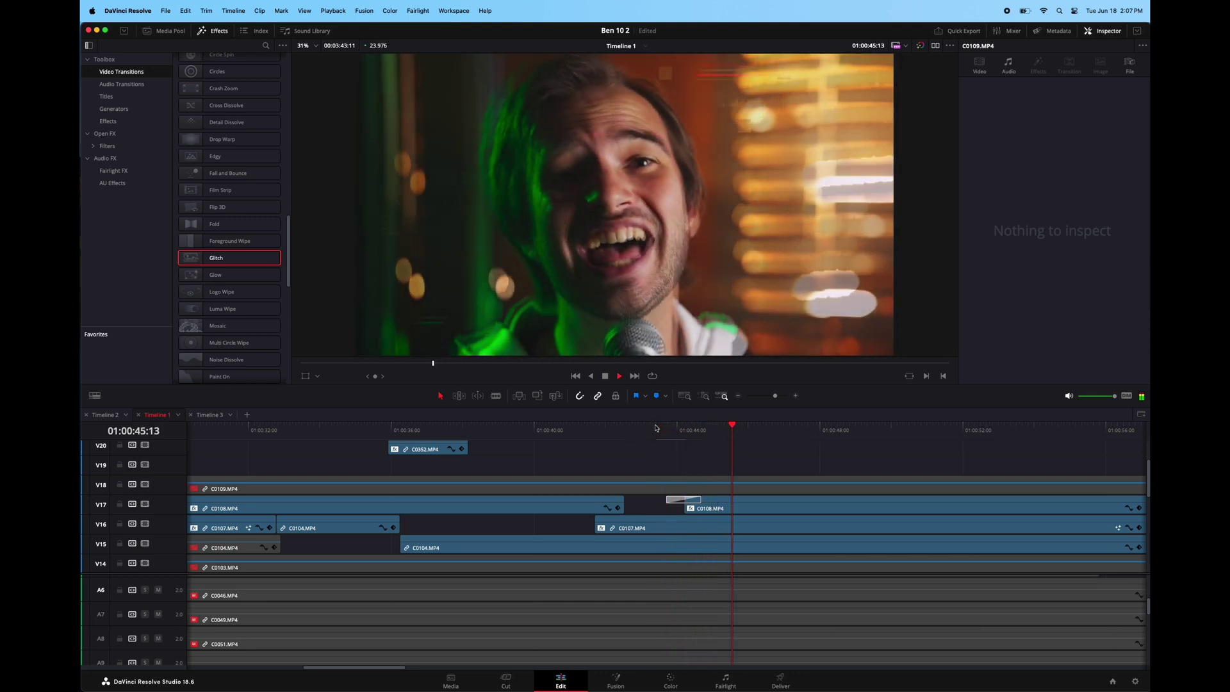
- Replay the cached section around the transition several times, then delete the Glitch transition
click(655, 428)
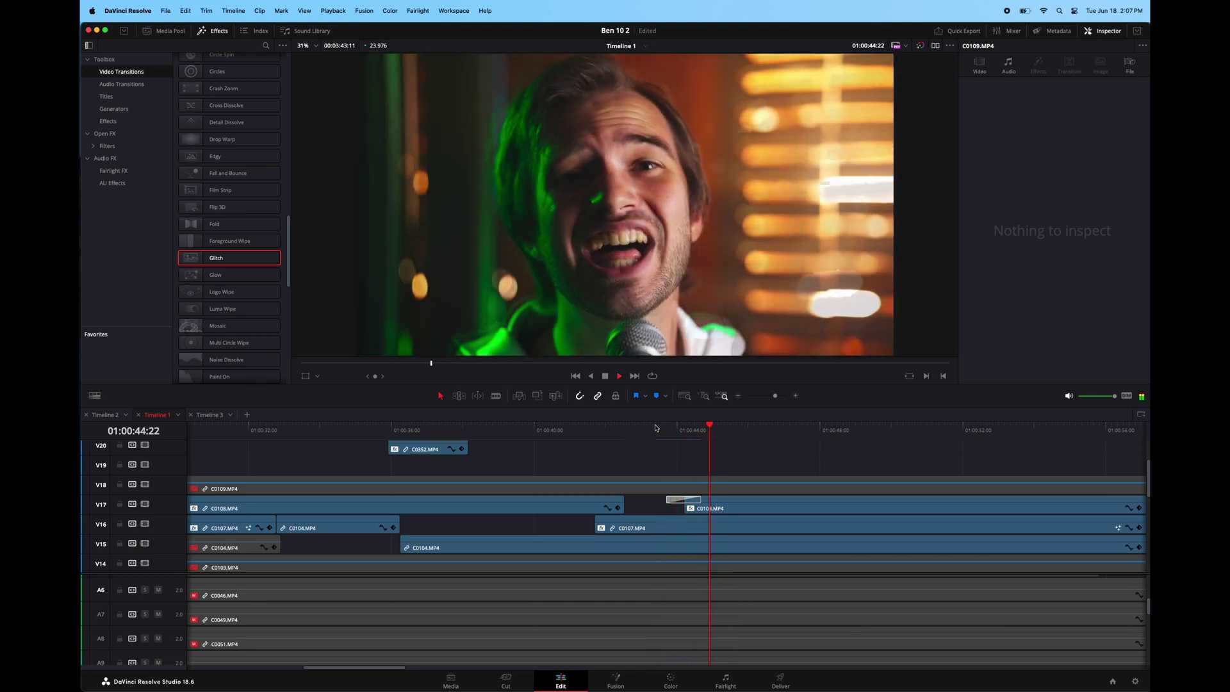
click(655, 428)
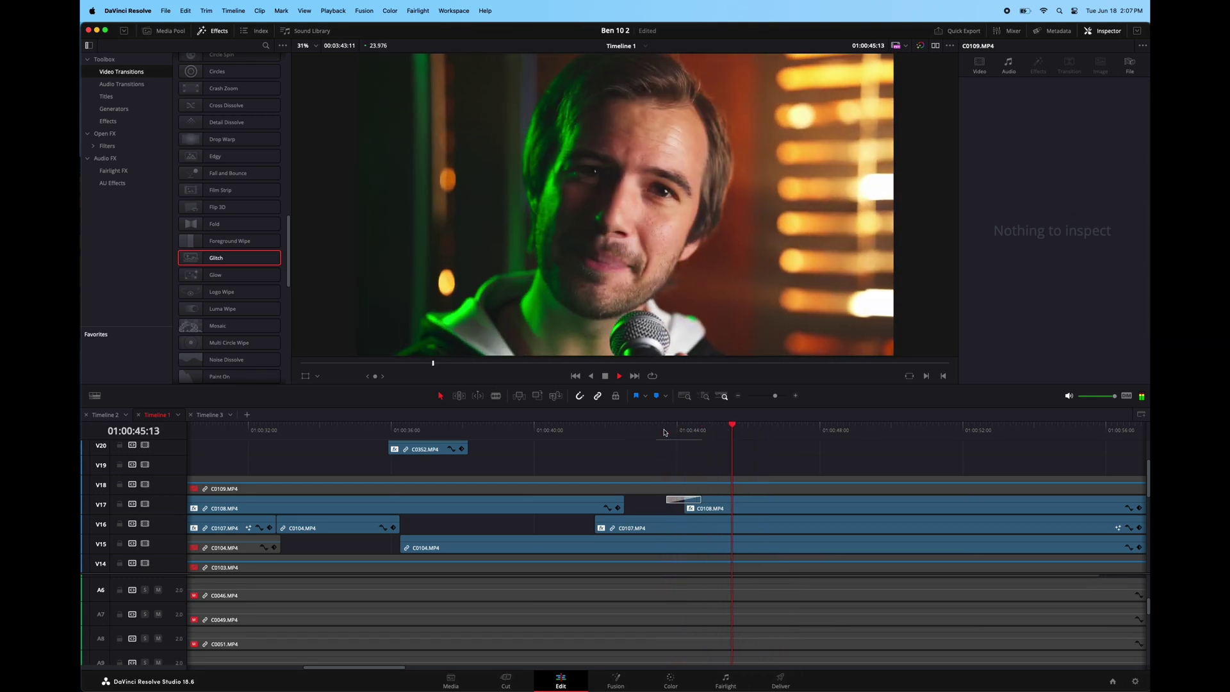
click(662, 429)
click(656, 429)
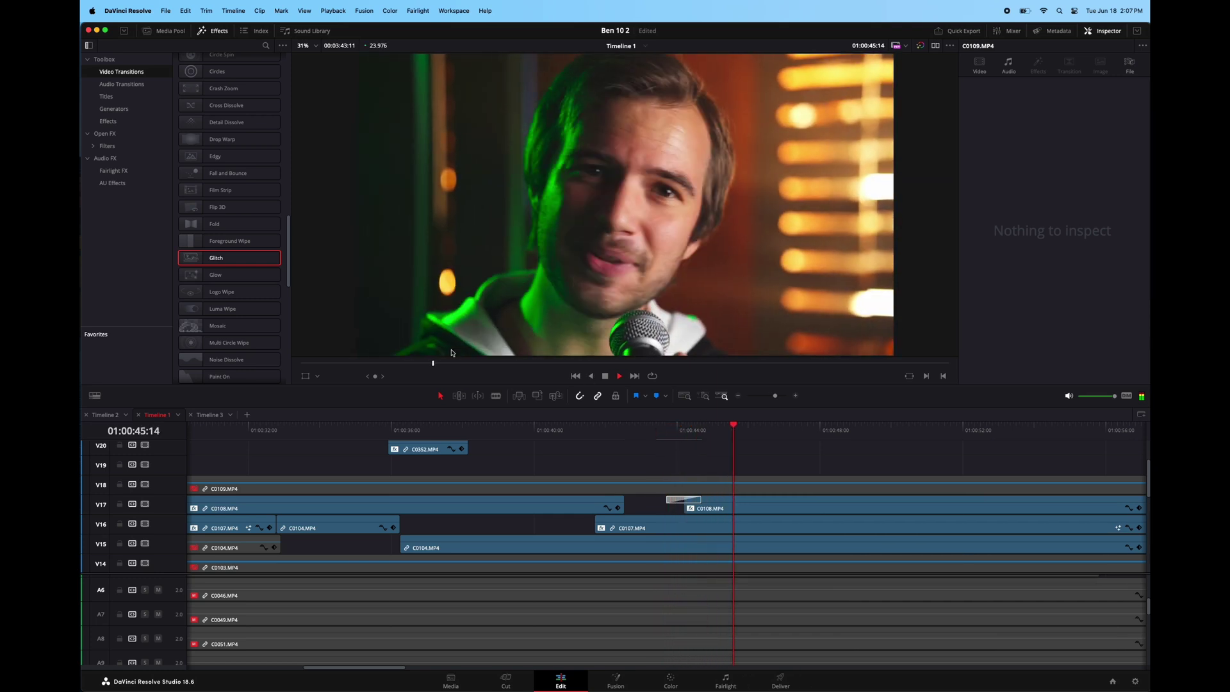
click(677, 502)
- Apply Digital Glitch from the Effects list to C0108.MP4 on V17 and preview the result
scroll(254, 305, up, 8)
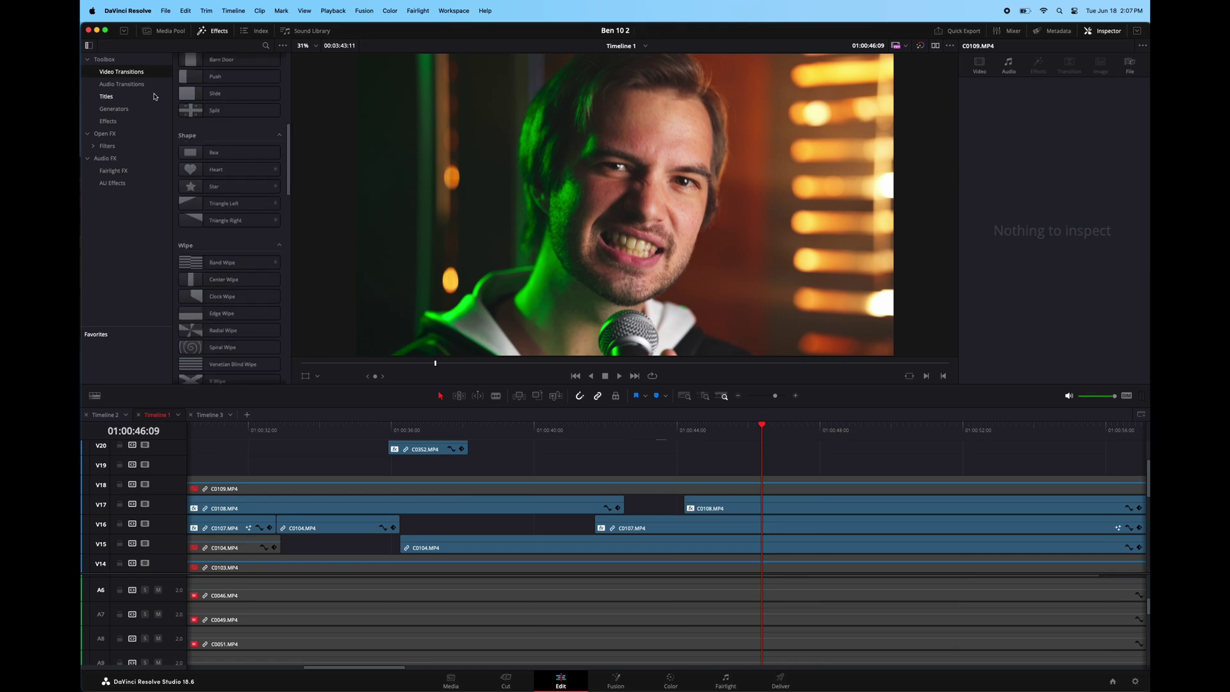
click(114, 122)
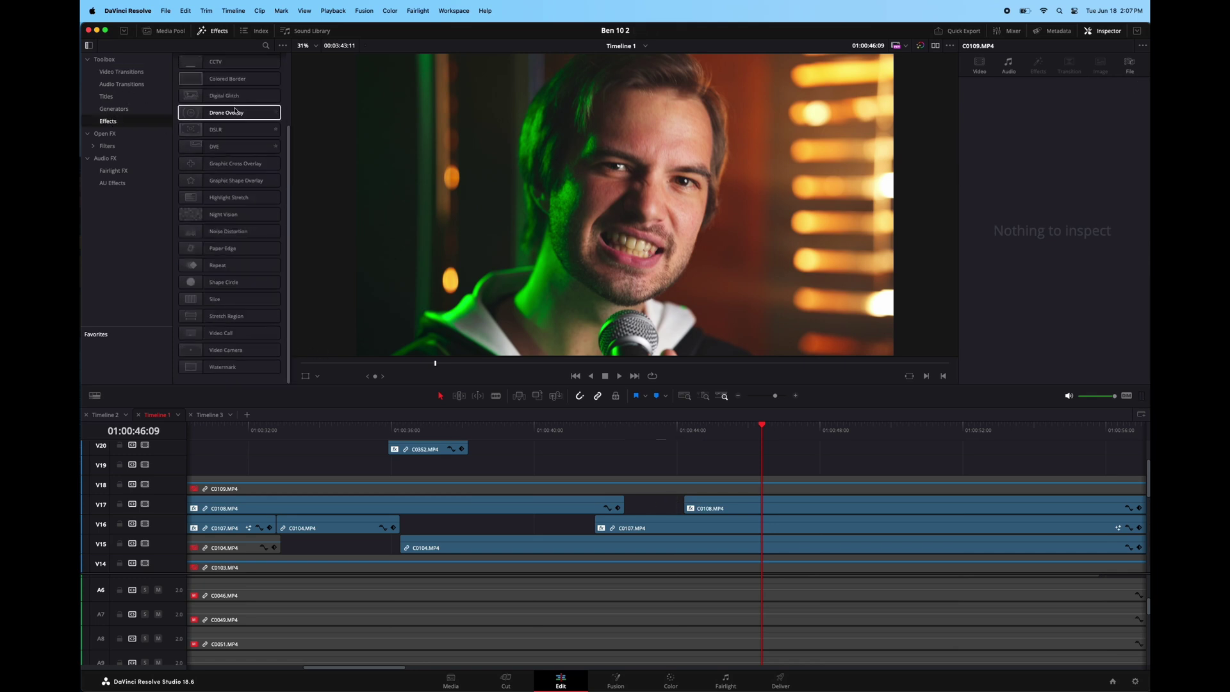
drag(671, 399, 708, 507)
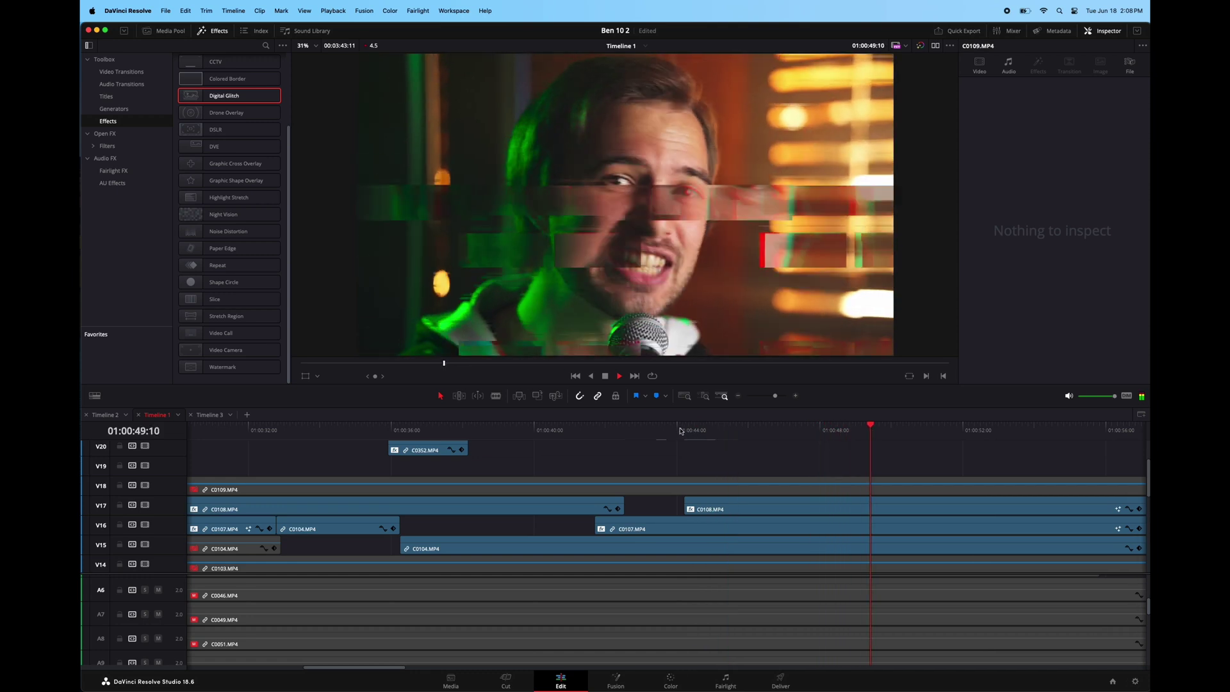
key(space)
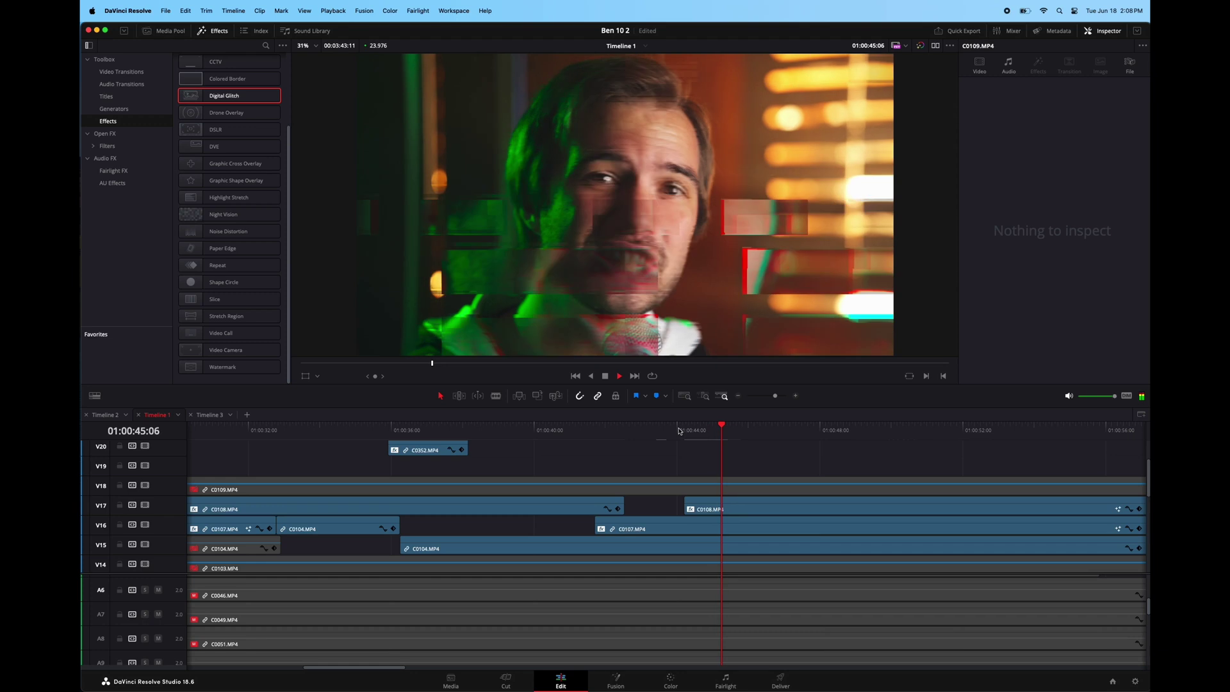
click(672, 428)
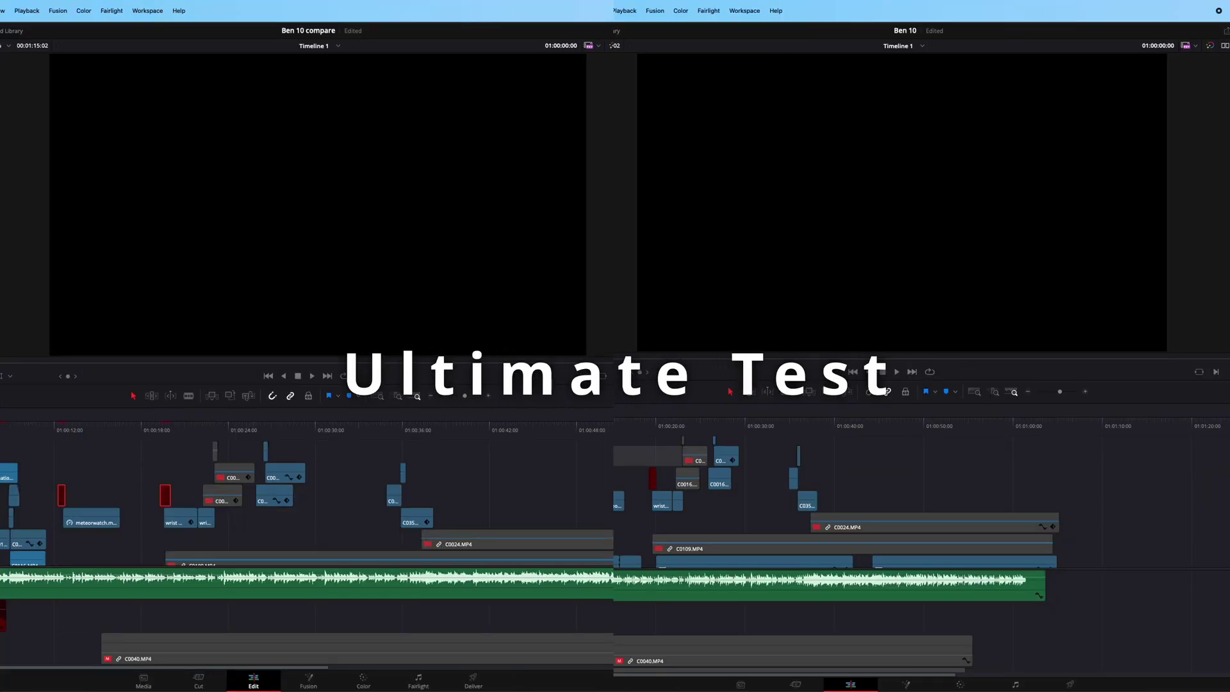
- Start uncached playback of the Ben 10 timeline on both machines simultaneously
key(space)
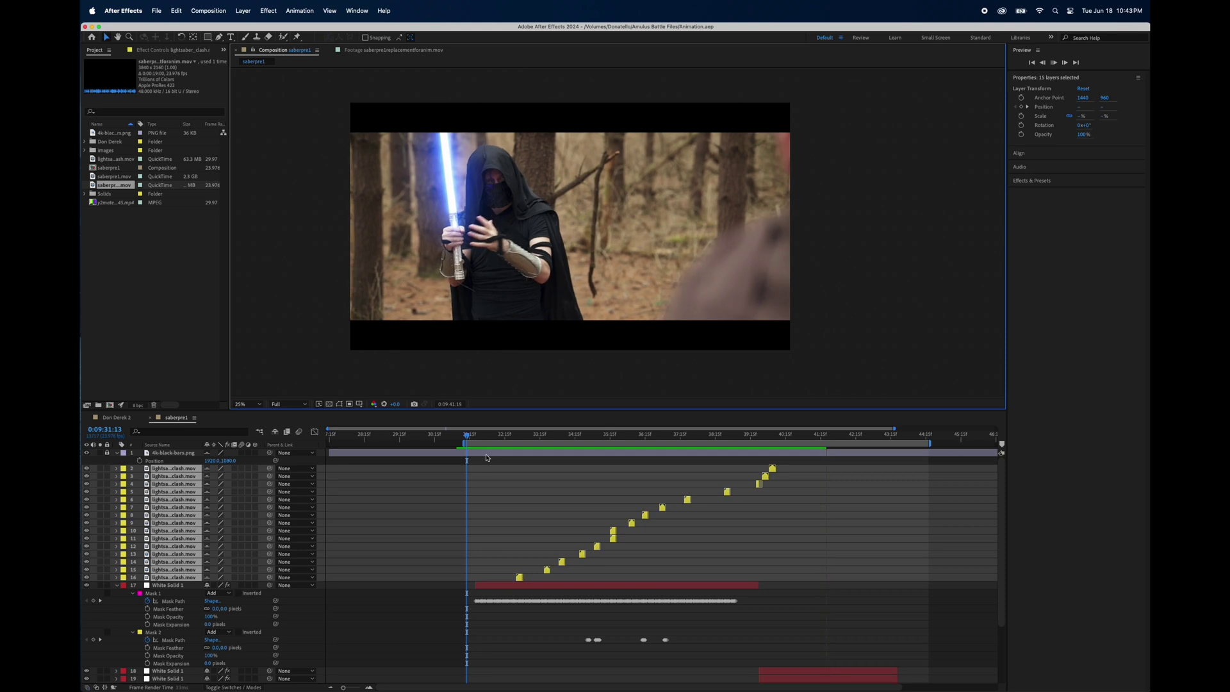
- Preview the lightsaber duel composition starting from about 9:31
click(472, 436)
key(space)
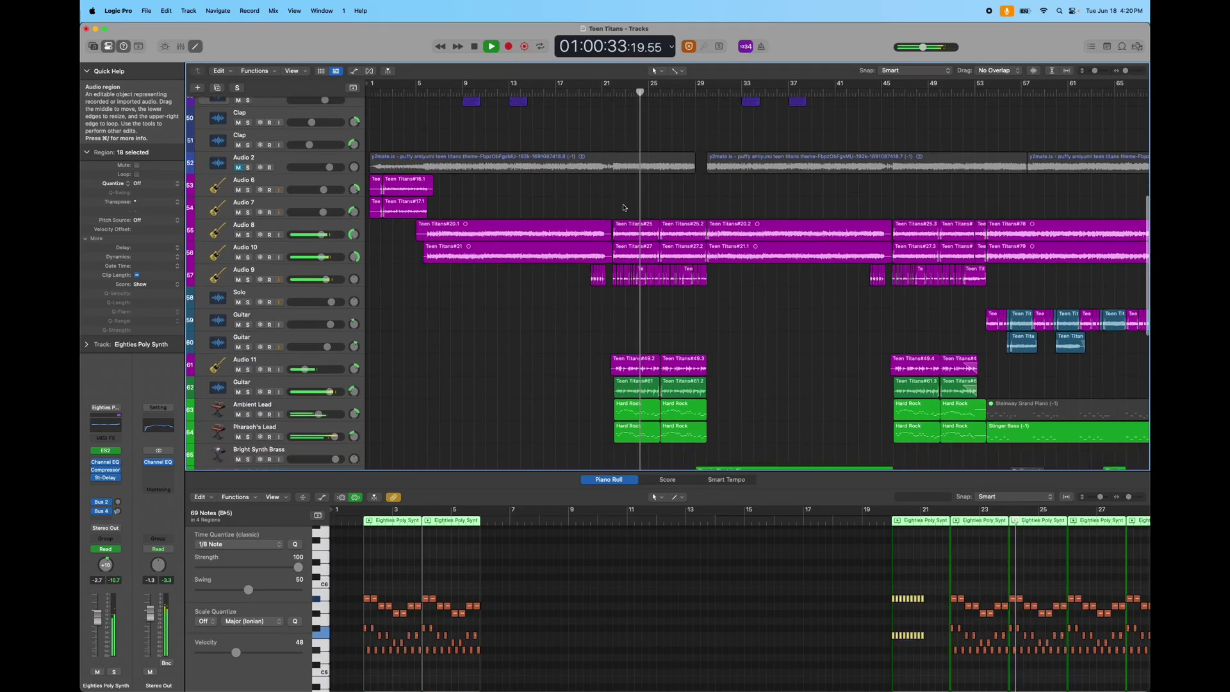
scroll(623, 207, down, 10)
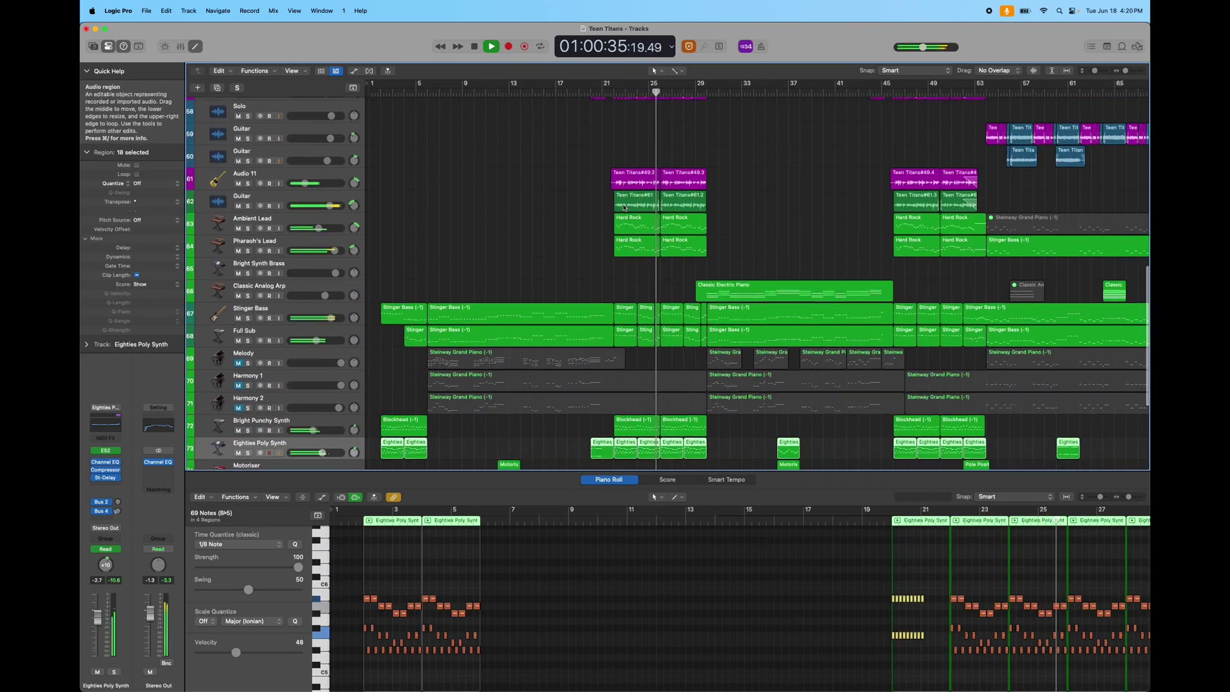
scroll(624, 206, down, 5)
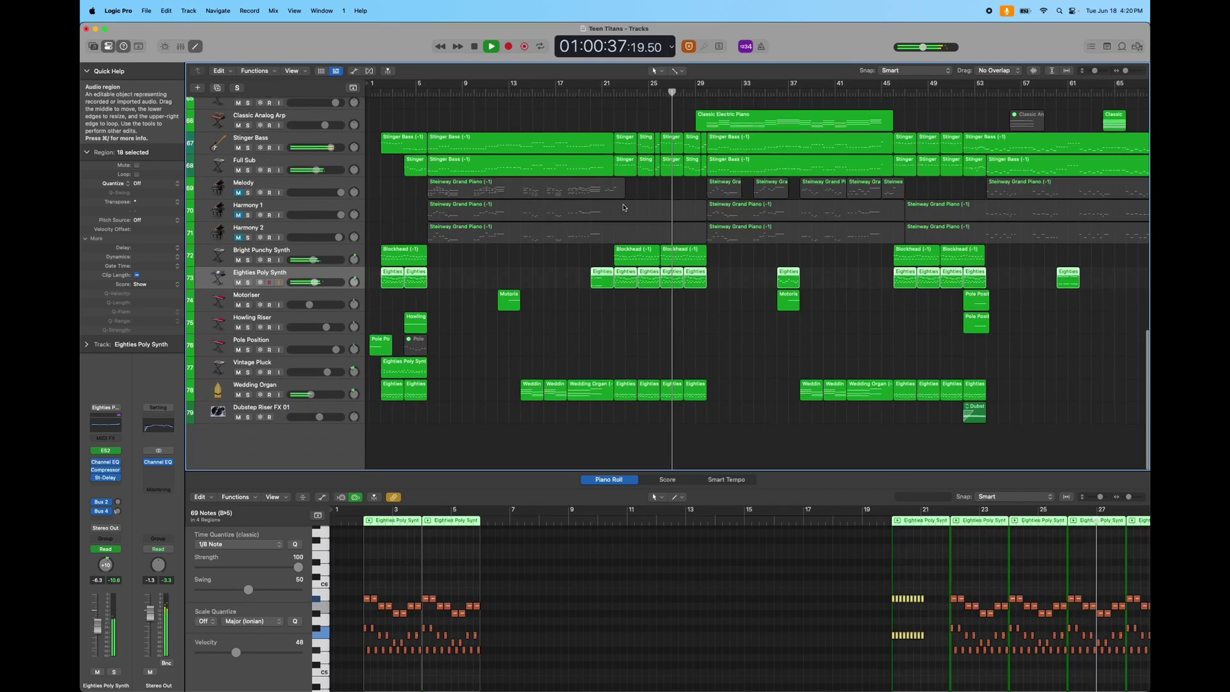